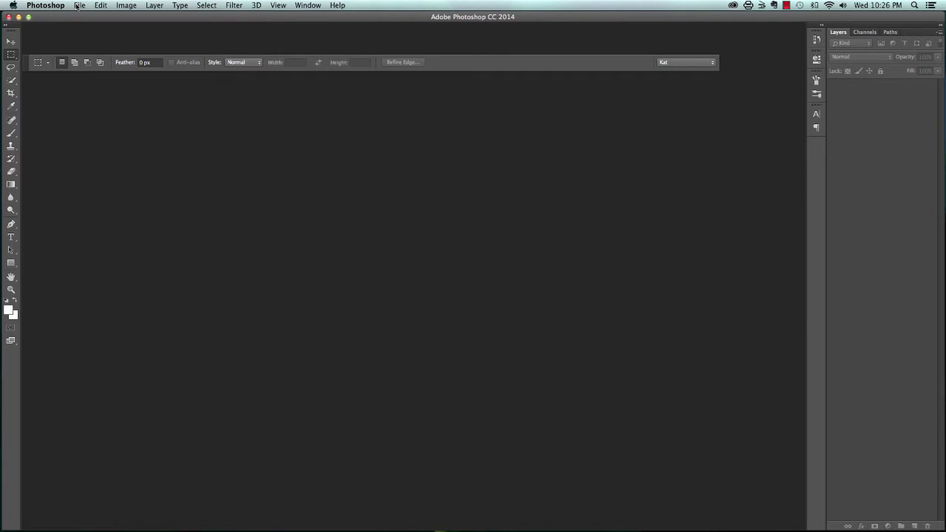
Open mandala ps tutorial.pdf from the Downloads folder, browsing the folder in list view
left_click(77, 6)
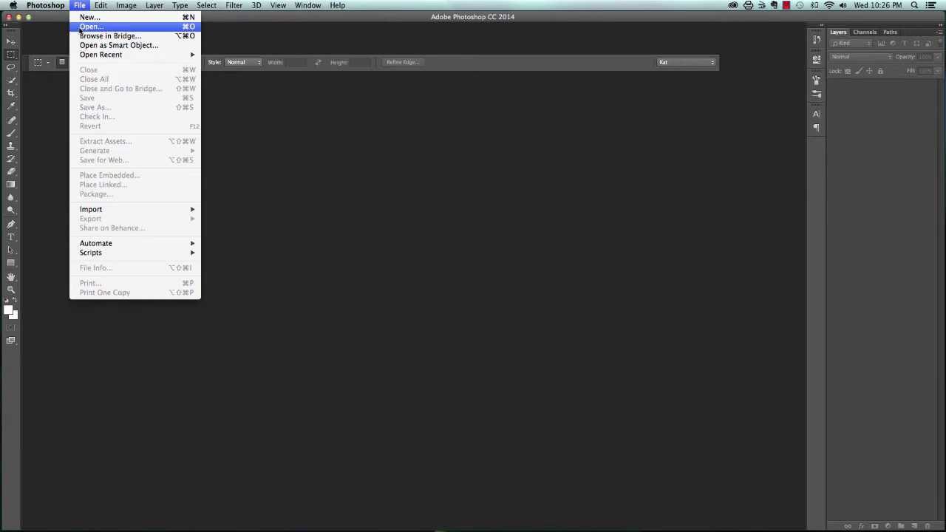
left_click(80, 31)
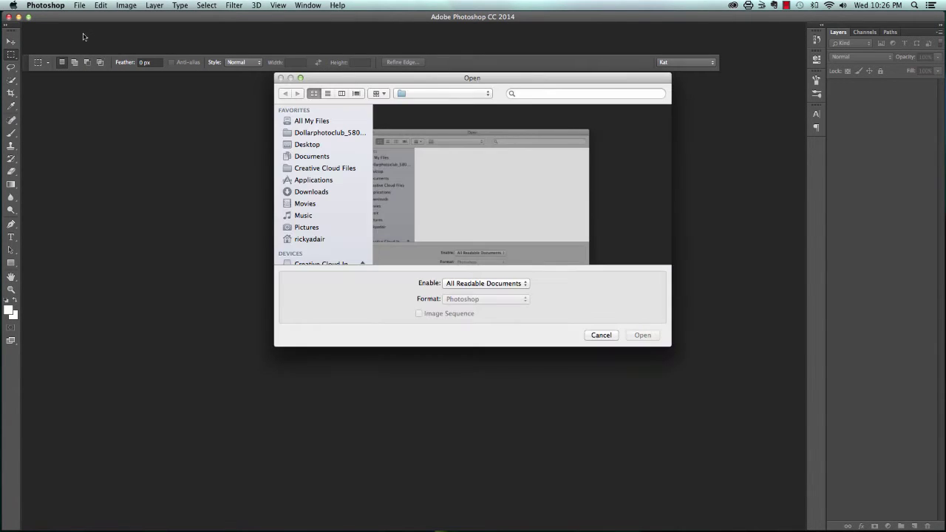
left_click(327, 93)
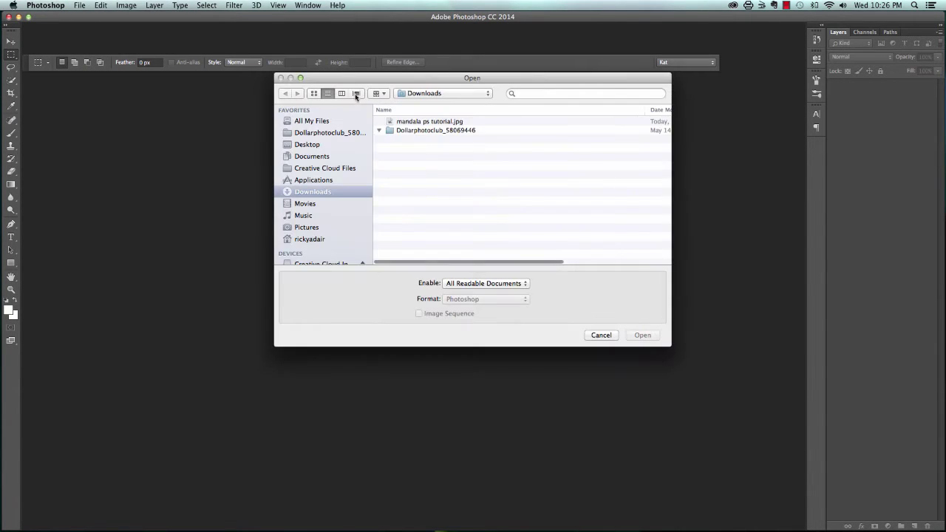
left_click(424, 122)
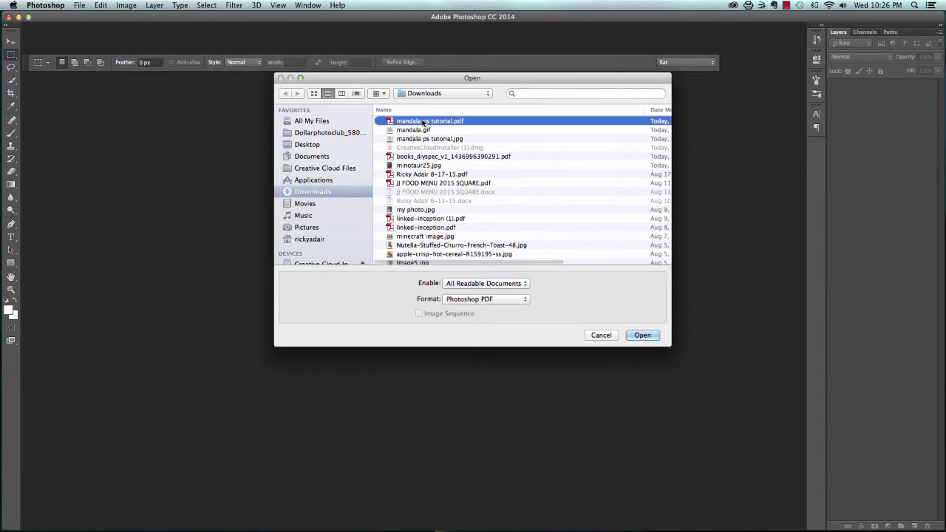
left_click(643, 339)
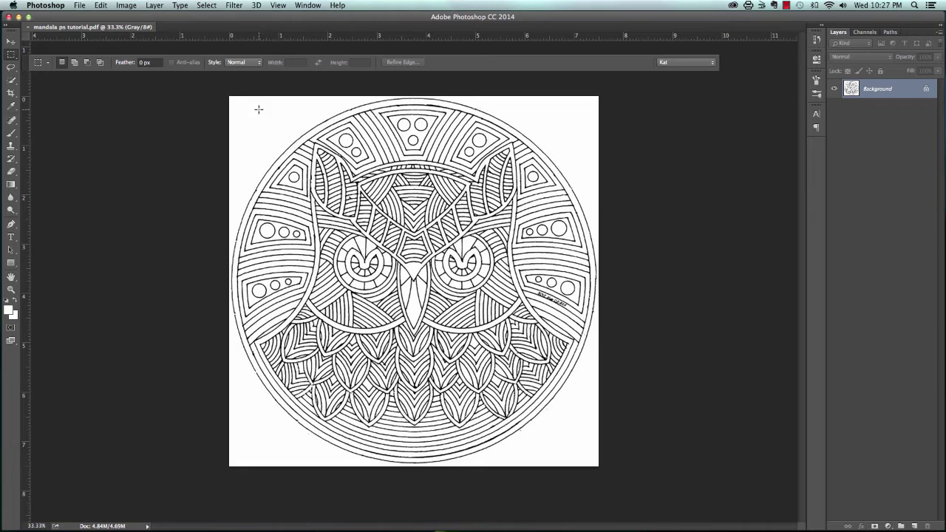
Open mandala ps tutorial.jpg from Downloads as a second document
left_click(83, 5)
left_click(84, 27)
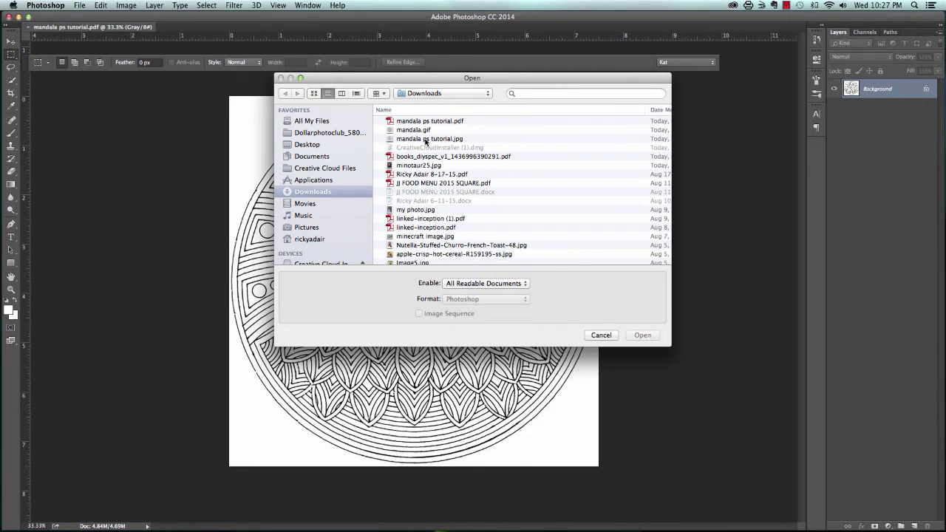
left_click(426, 139)
left_click(642, 336)
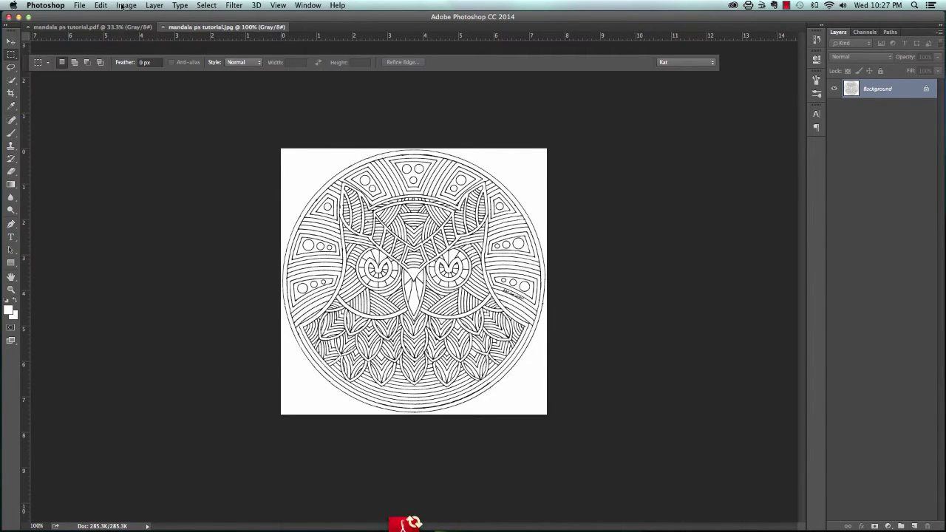
In Image Size, keep a linked 7.5 in width and set resolution to 300 ppi (2250 × 2254 px)
left_click(124, 6)
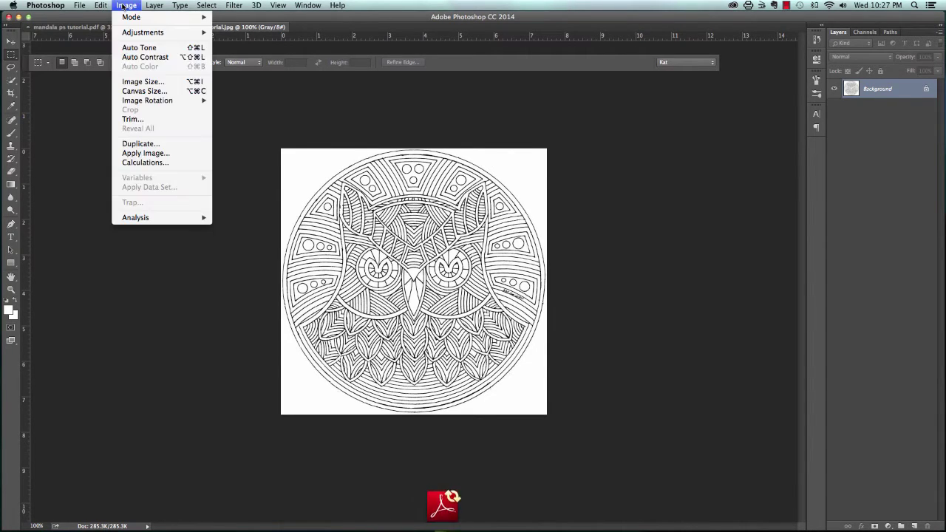
left_click(135, 81)
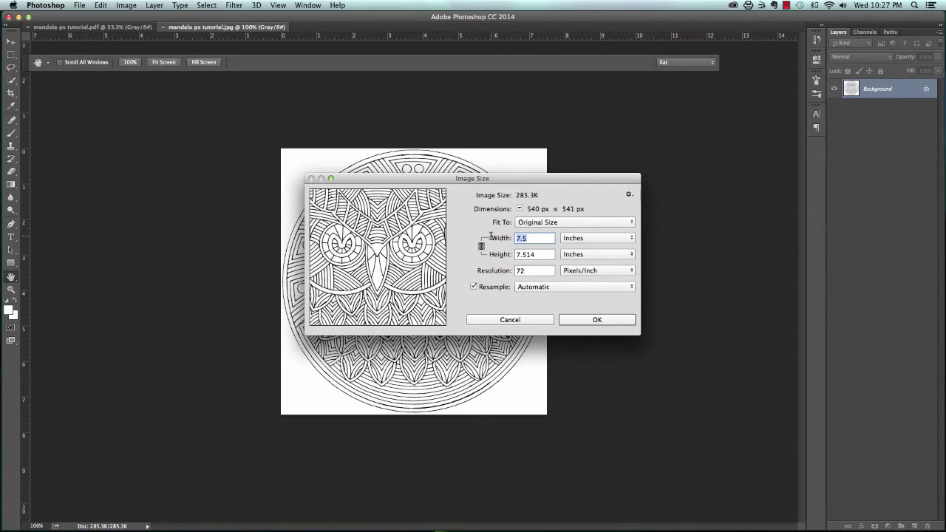
type("8")
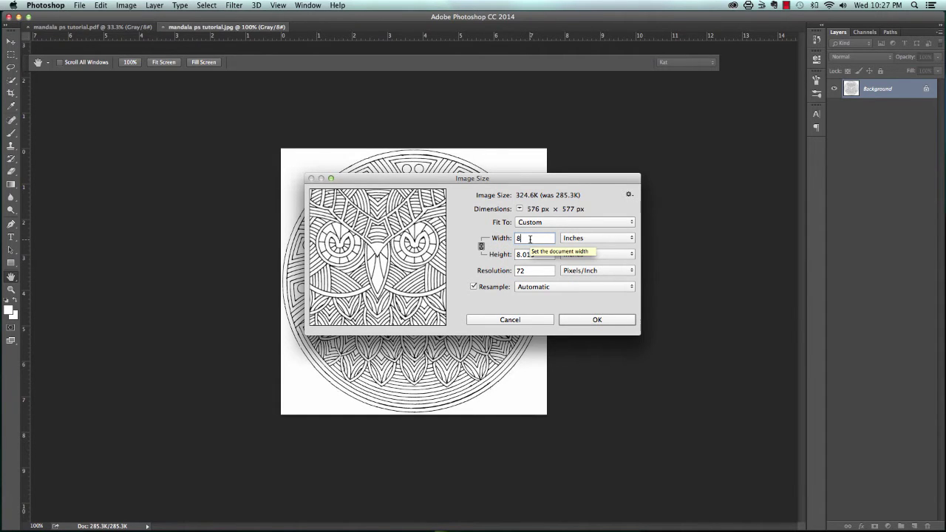
key("BackSpace")
type("7")
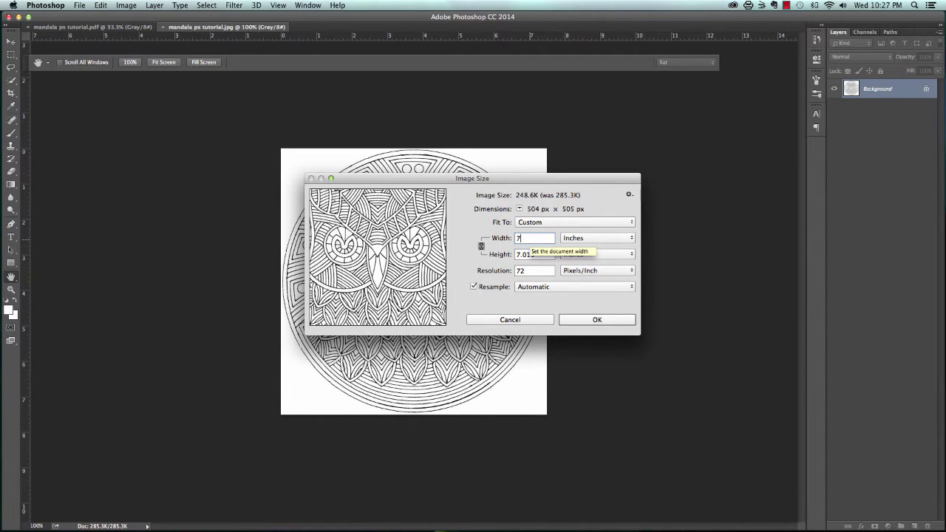
type("5")
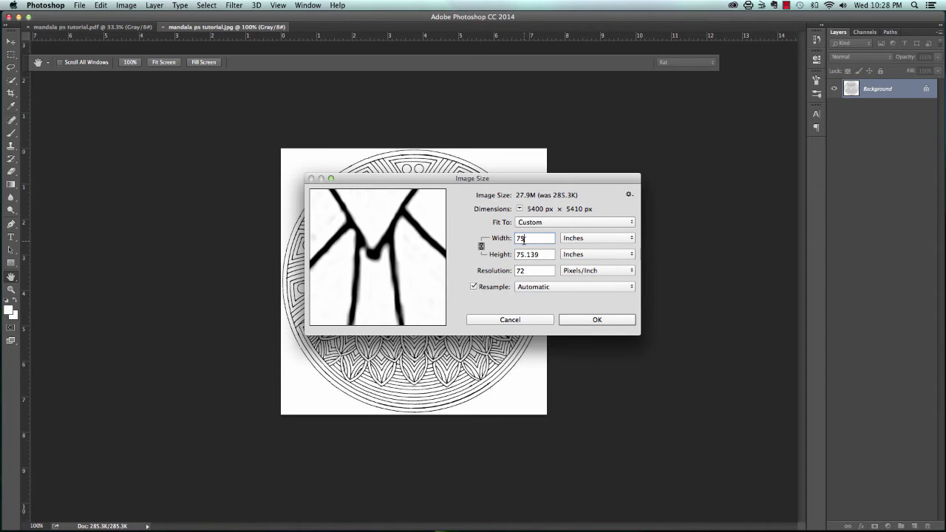
key("BackSpace")
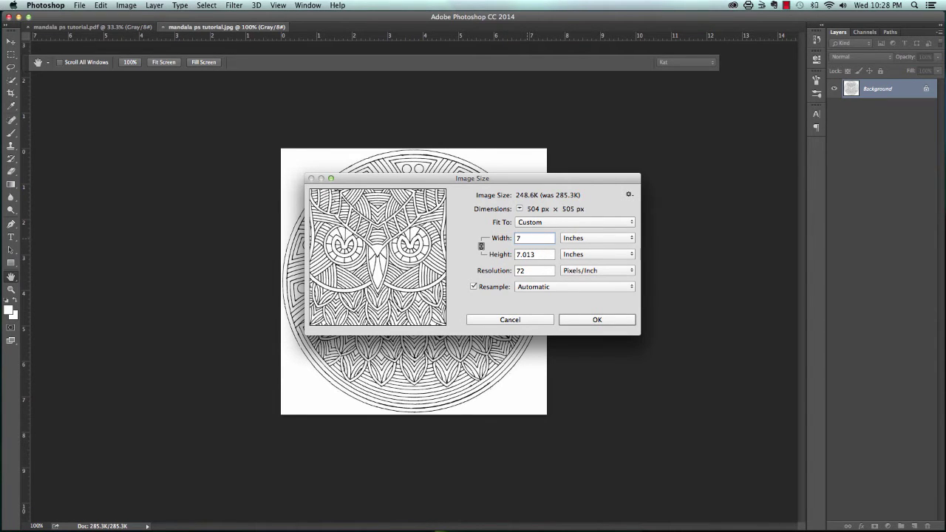
type(".5")
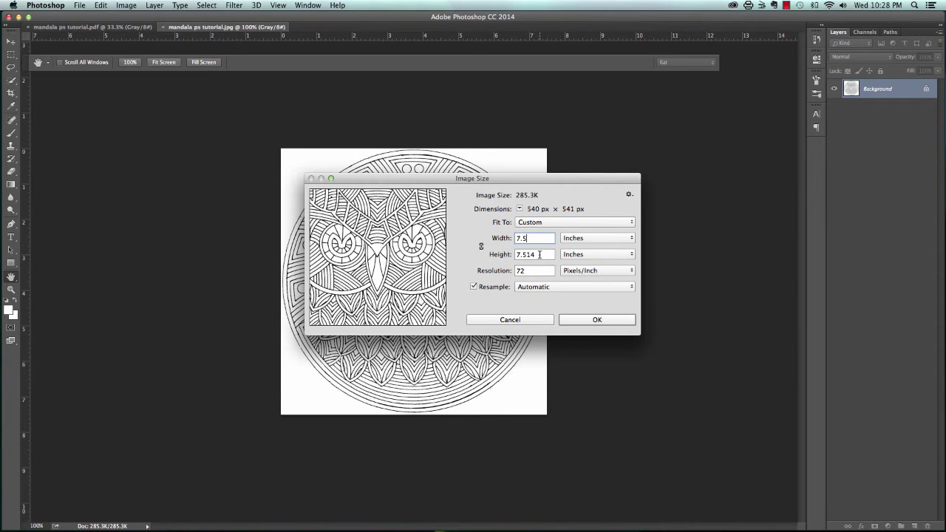
left_click(499, 236)
type("8")
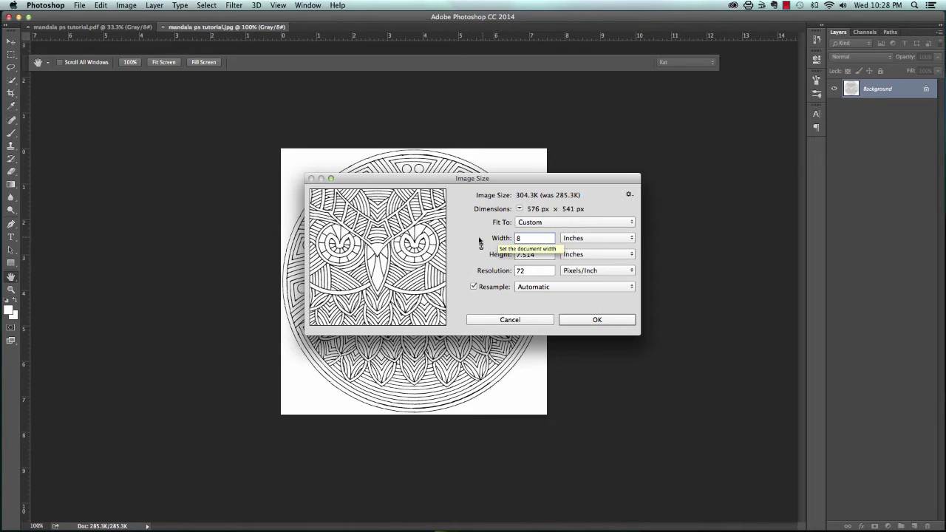
left_click(481, 247)
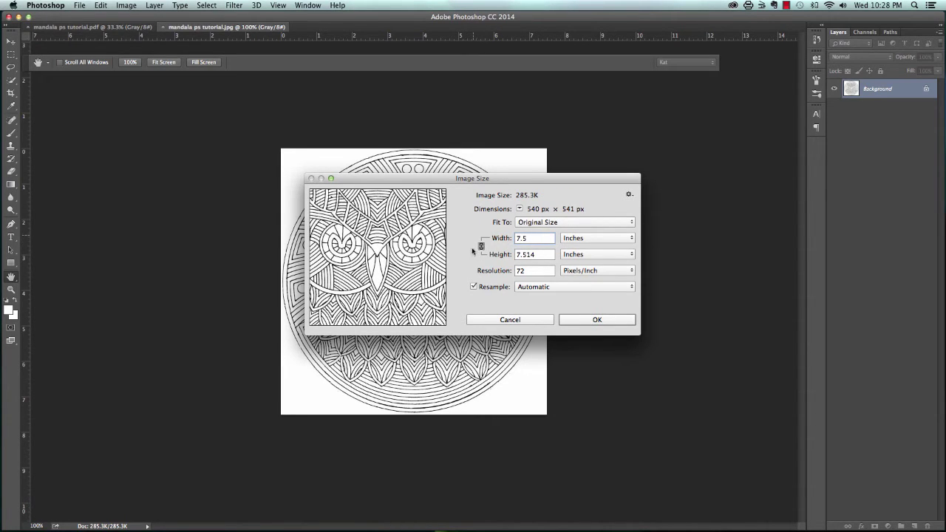
left_click(503, 269)
type("300")
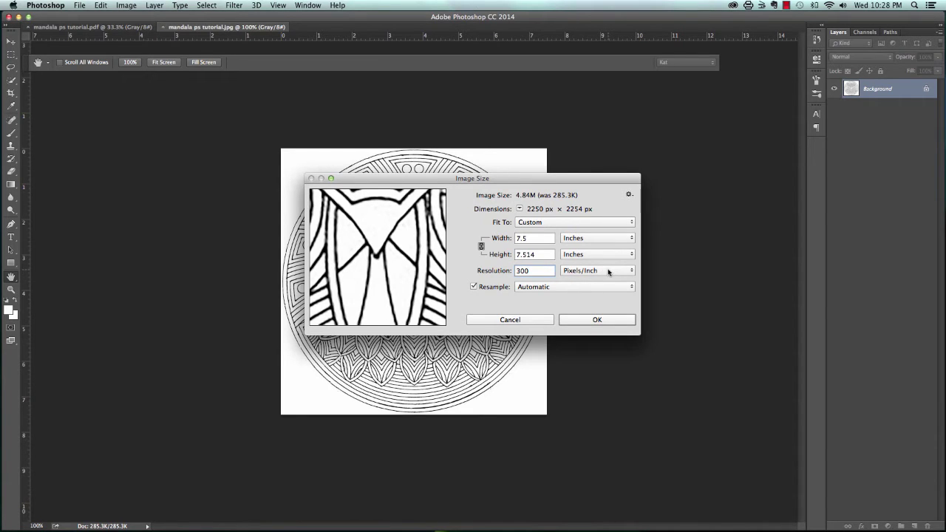
mouse_move(383, 226)
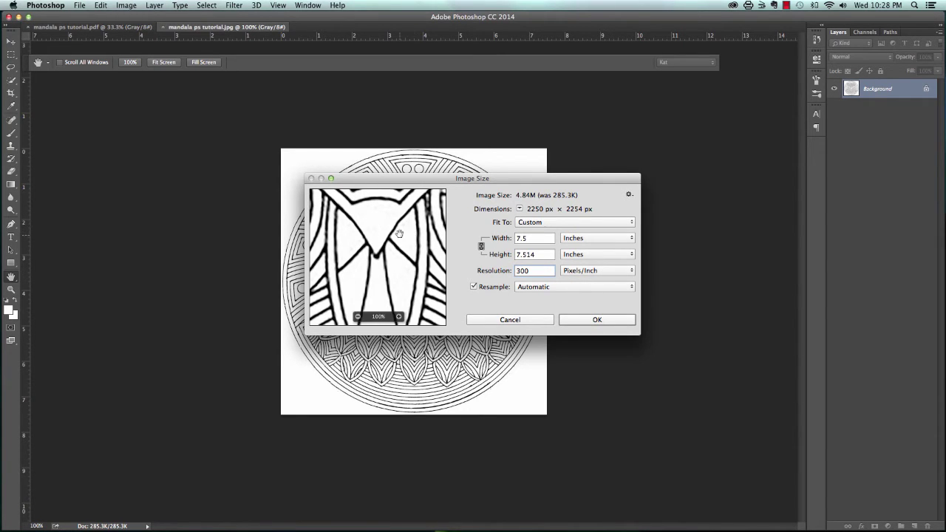
left_click(584, 320)
Check the resampled linework at actual pixels, then fit the whole mandala on screen
key("super+1")
key("m")
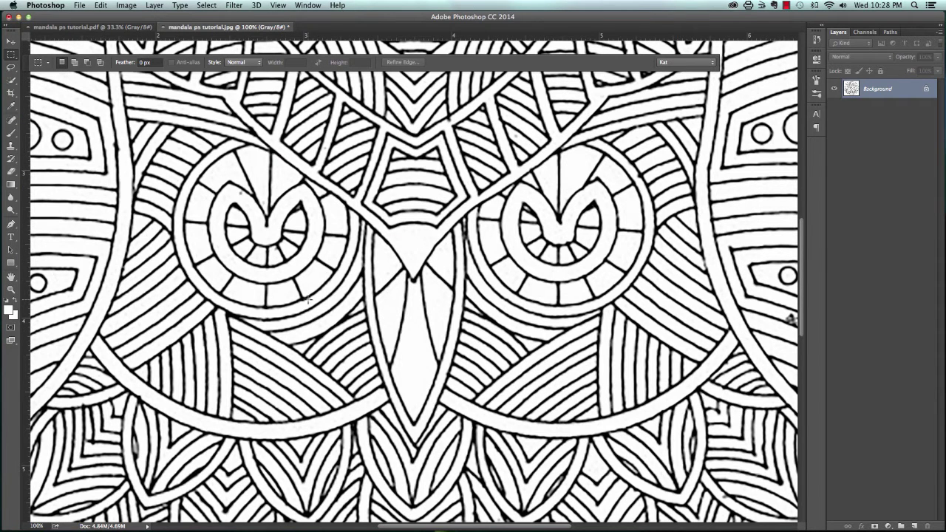
scroll(307, 301, "down", 10)
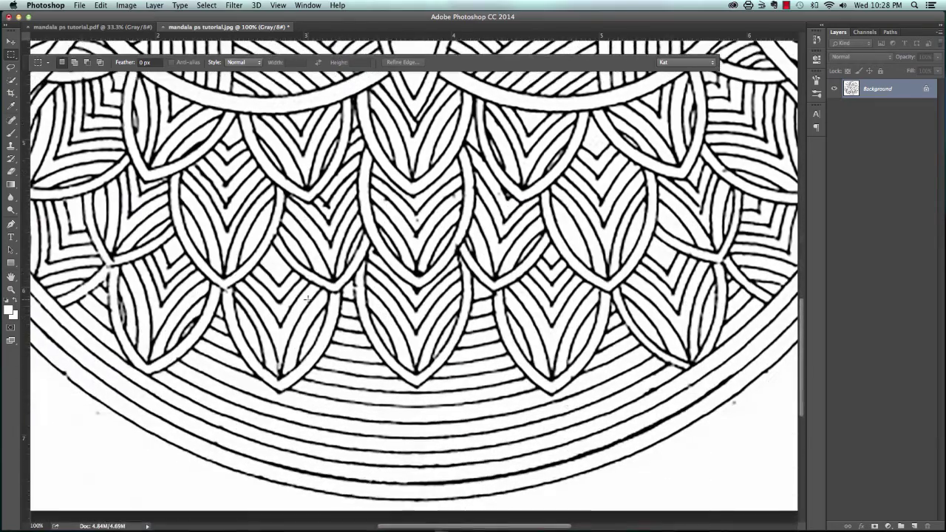
scroll(307, 300, "up", 8)
scroll(307, 299, "up", 10)
scroll(307, 299, "down", 8)
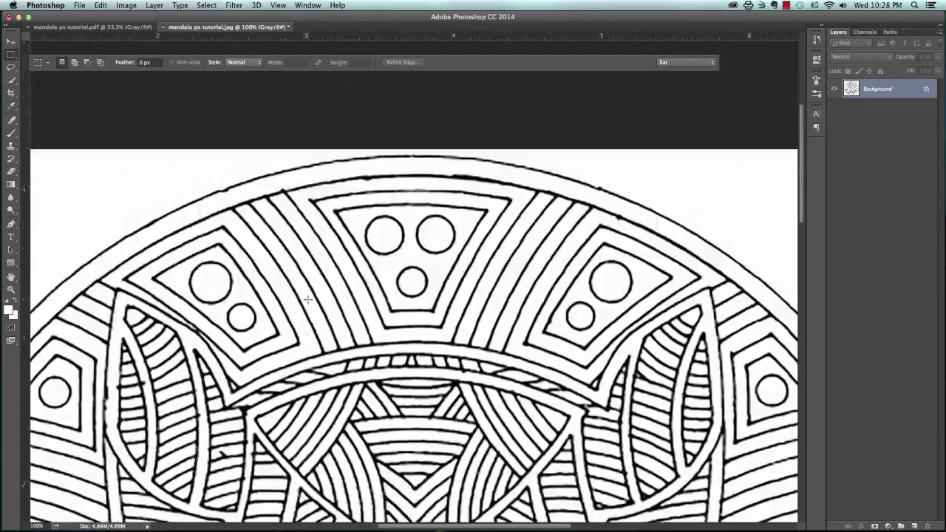
scroll(307, 299, "right", 3)
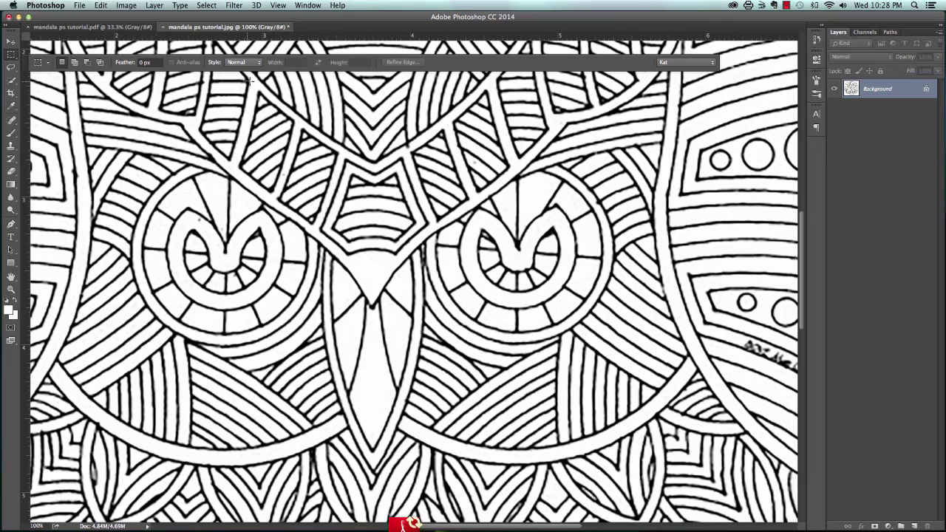
left_click(279, 6)
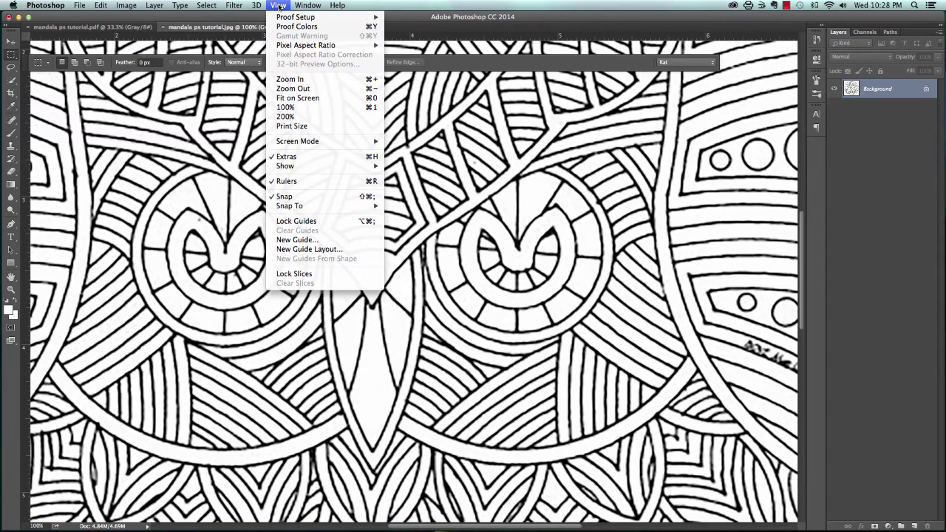
left_click(287, 98)
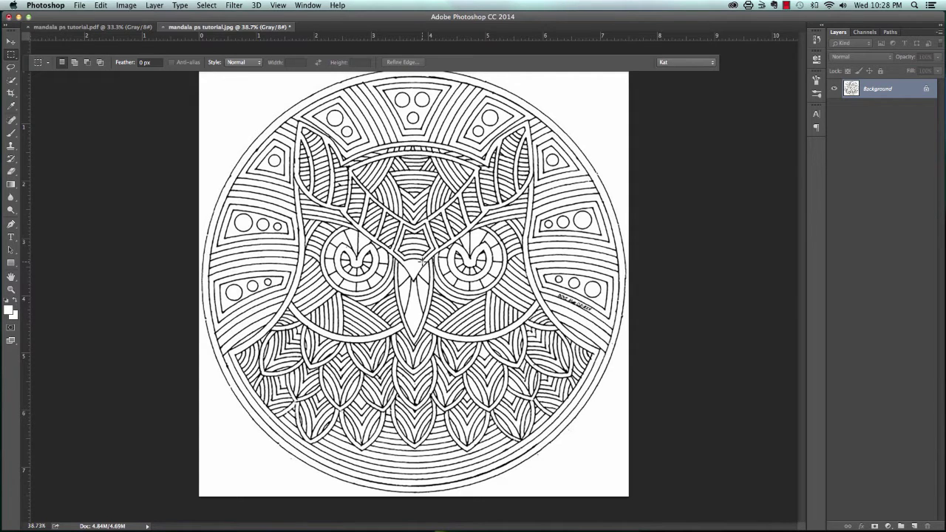
Apply Smart Sharpen at 394% amount, 0.9 px radius and 22% noise reduction
left_click(230, 5)
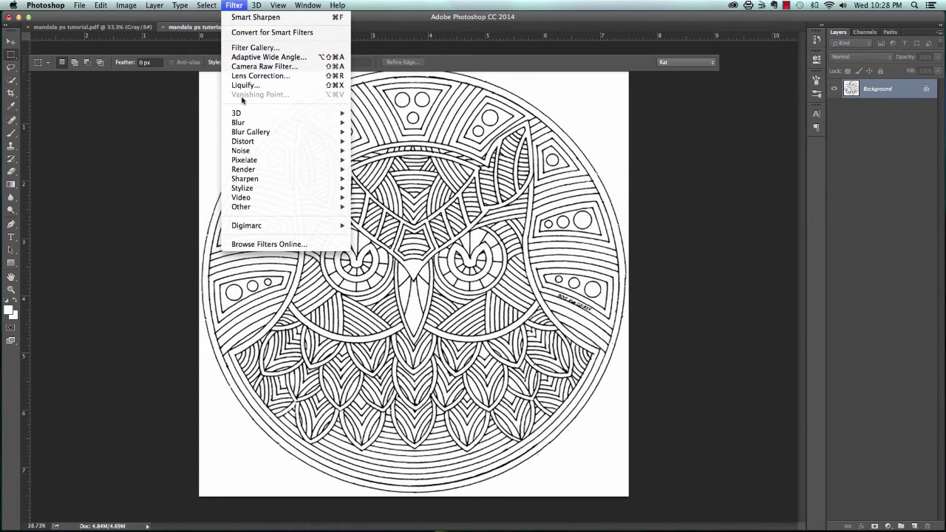
mouse_move(242, 181)
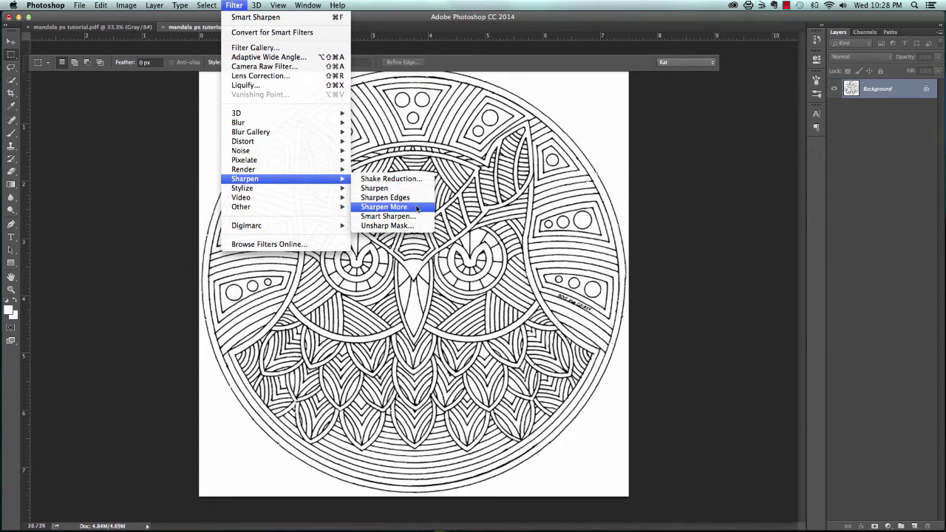
left_click(389, 216)
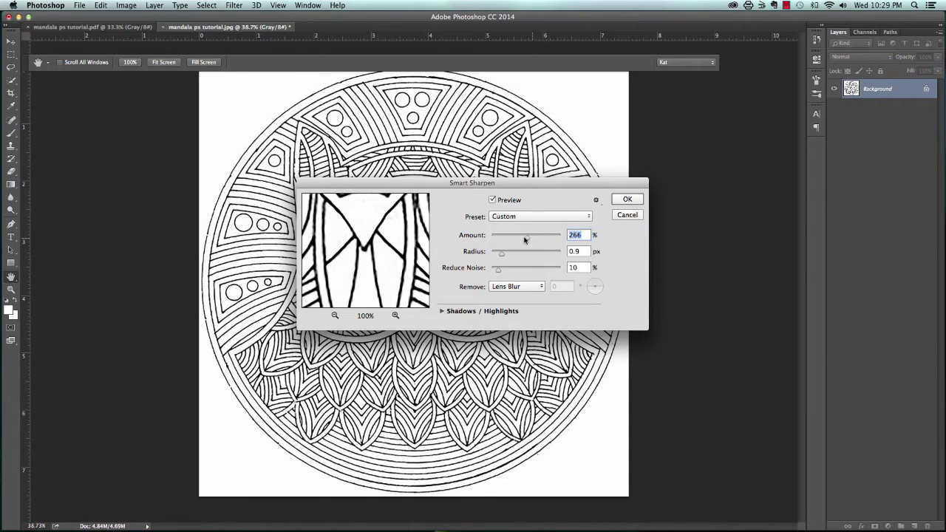
left_click_drag(525, 238, 500, 238)
left_click_drag(501, 238, 529, 238)
left_click_drag(528, 238, 546, 238)
left_click_drag(501, 256, 522, 253)
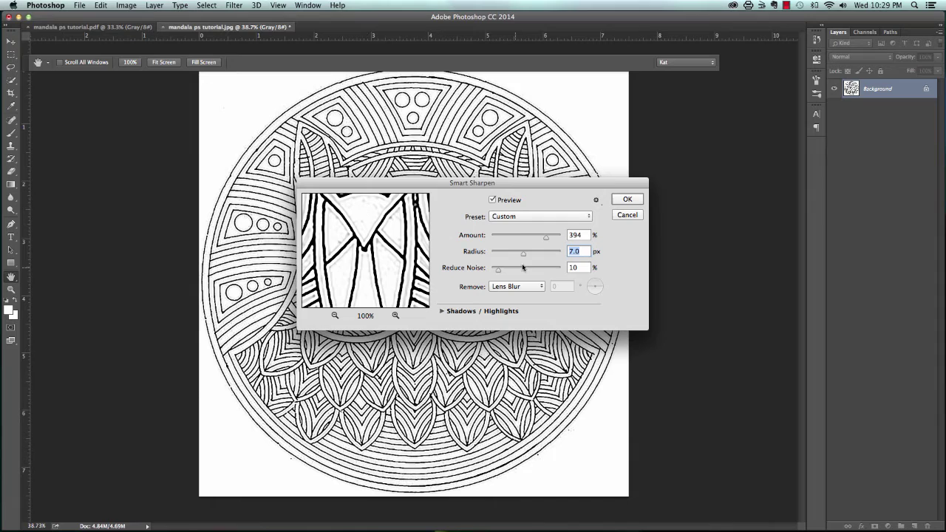
left_click_drag(525, 253, 503, 256)
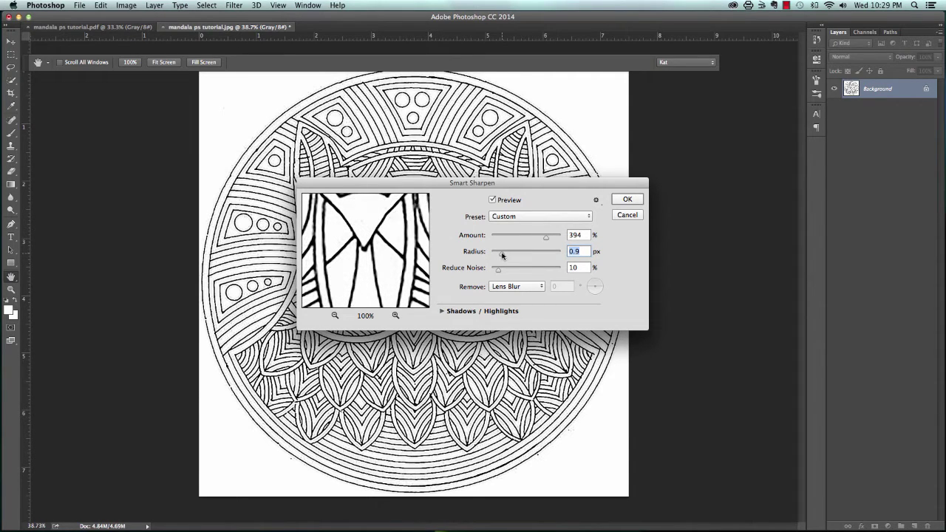
left_click_drag(498, 270, 536, 269)
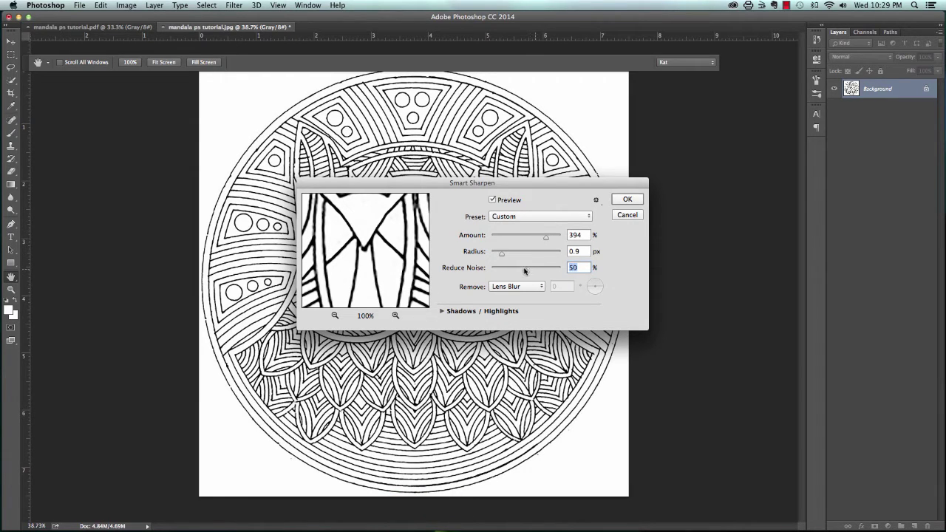
left_click_drag(525, 270, 484, 269)
left_click_drag(490, 271, 543, 269)
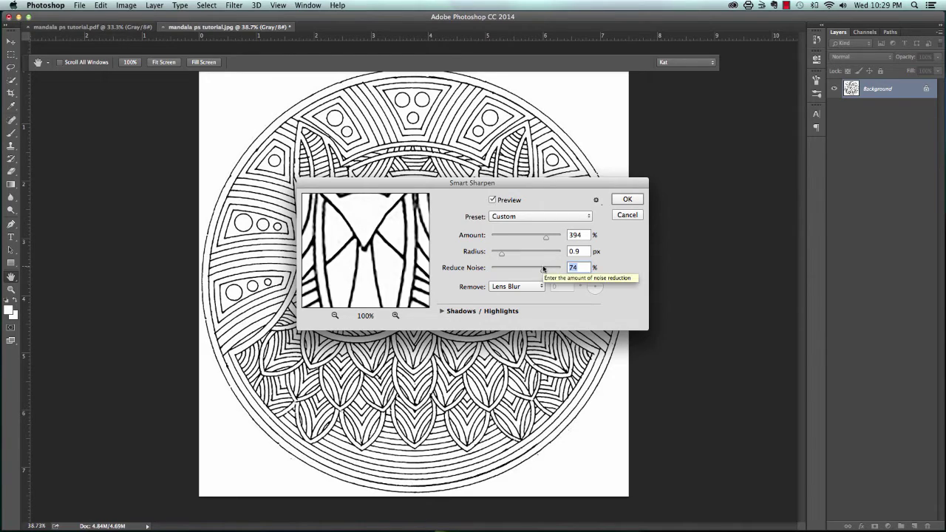
left_click_drag(544, 268, 507, 270)
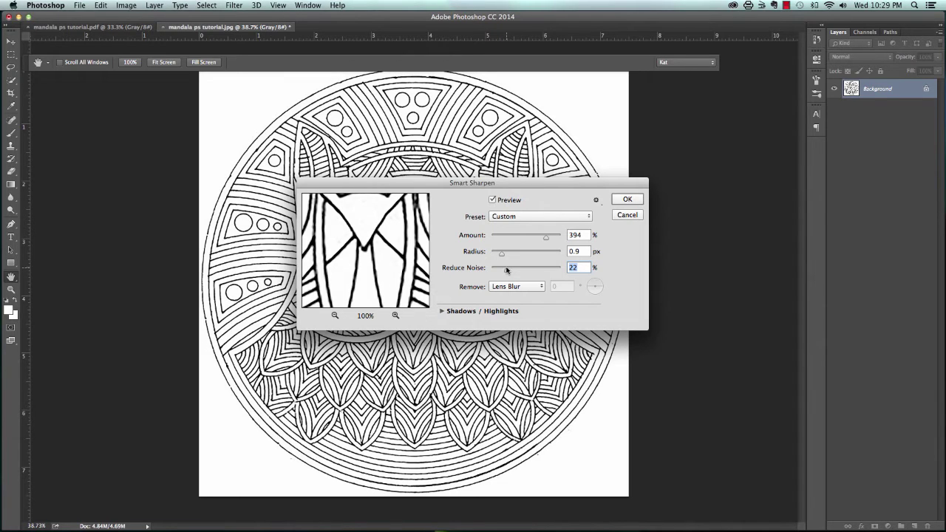
left_click(627, 198)
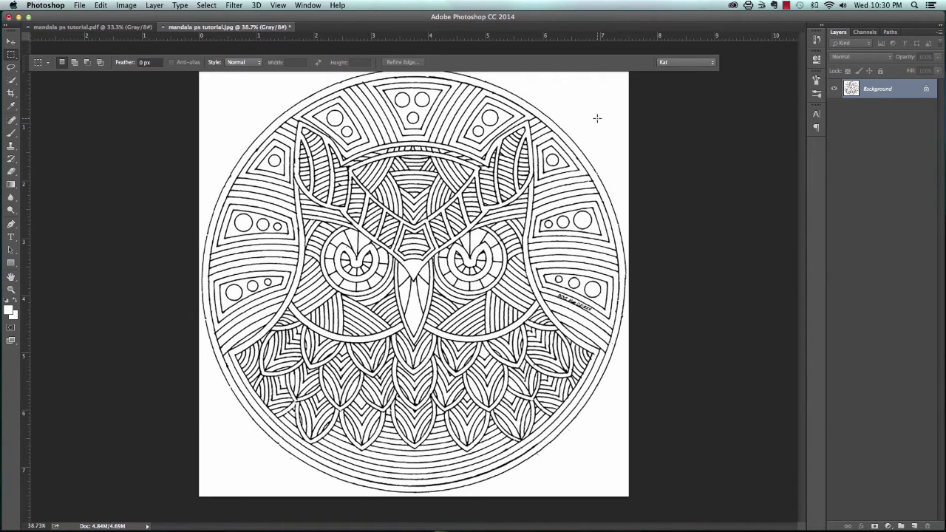
left_click(79, 5)
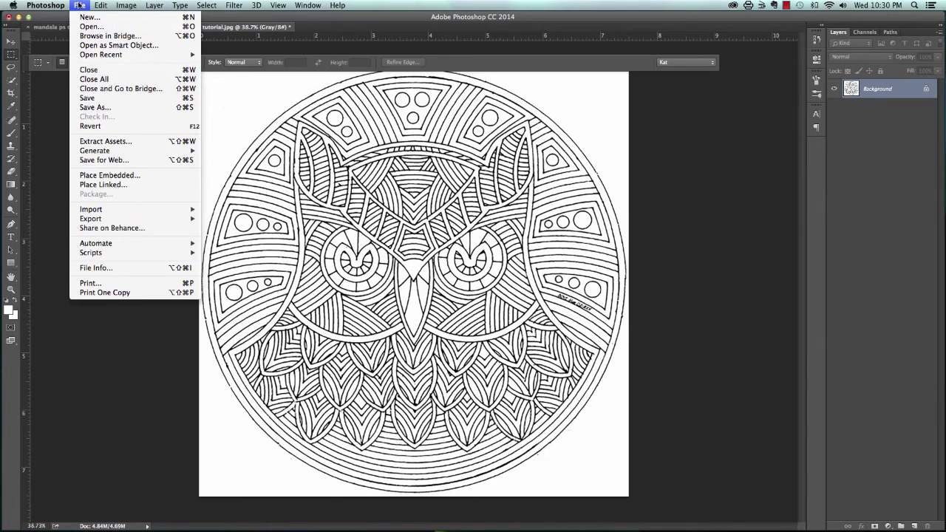
left_click(87, 108)
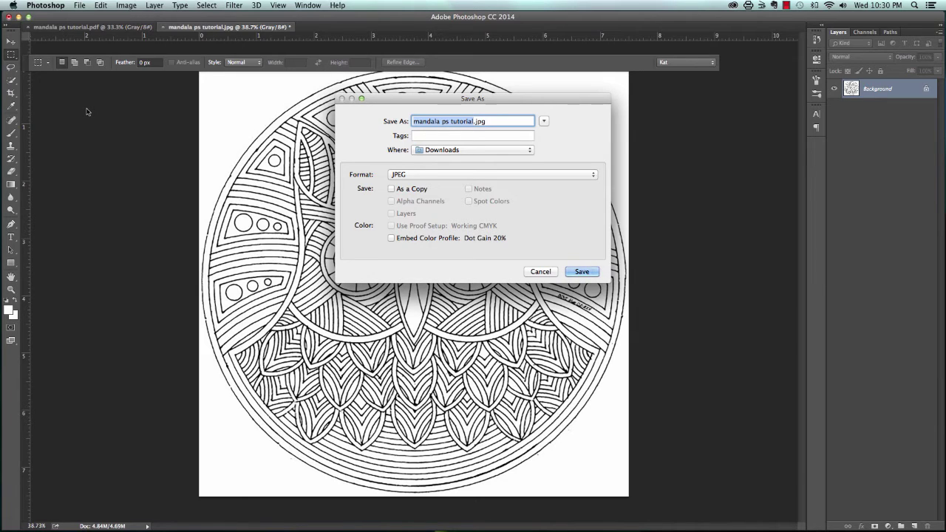
left_click(595, 177)
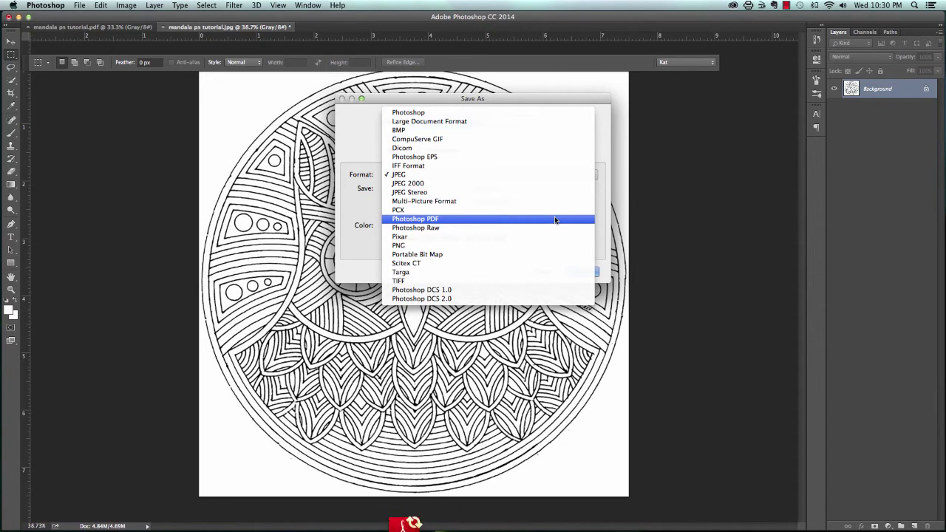
left_click(555, 220)
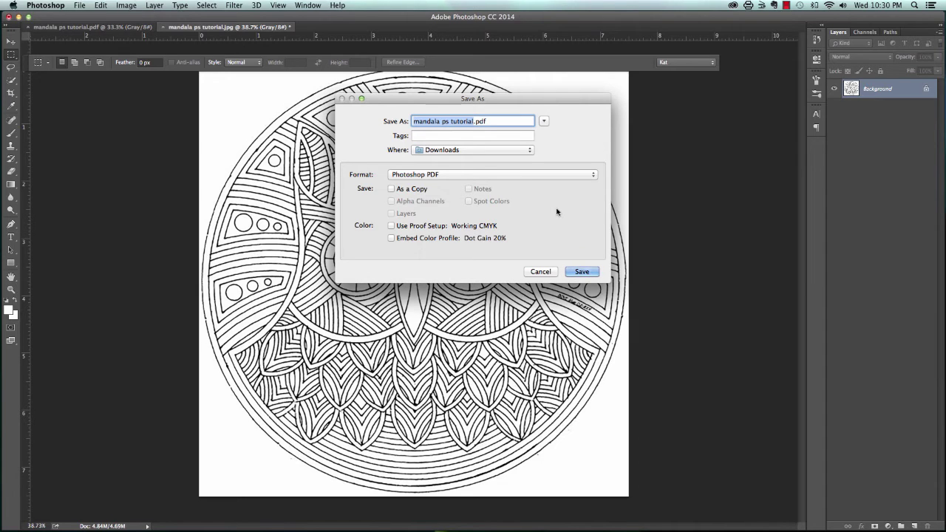
left_click(582, 272)
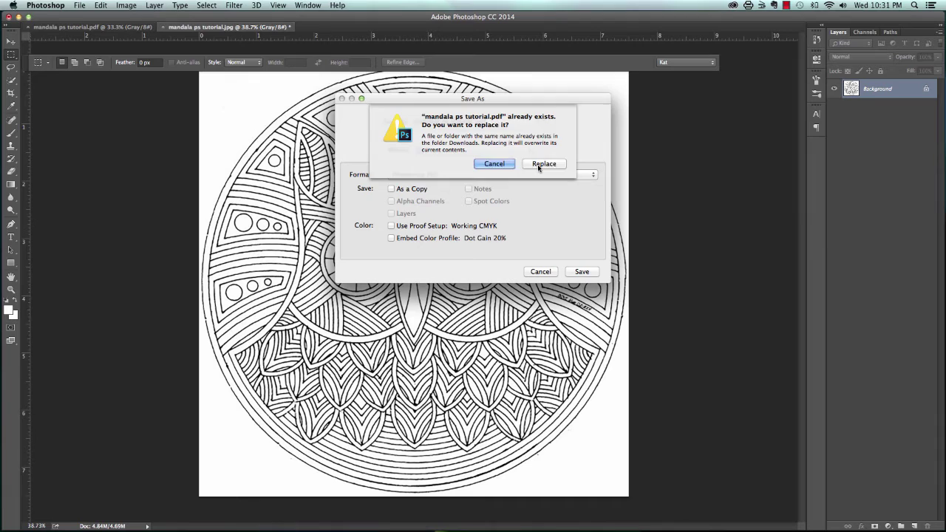
left_click(539, 164)
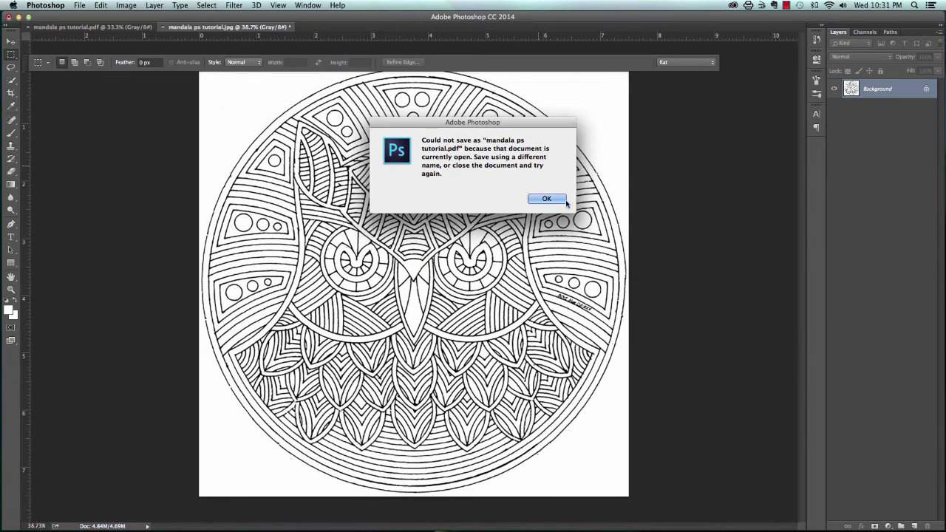
left_click(546, 198)
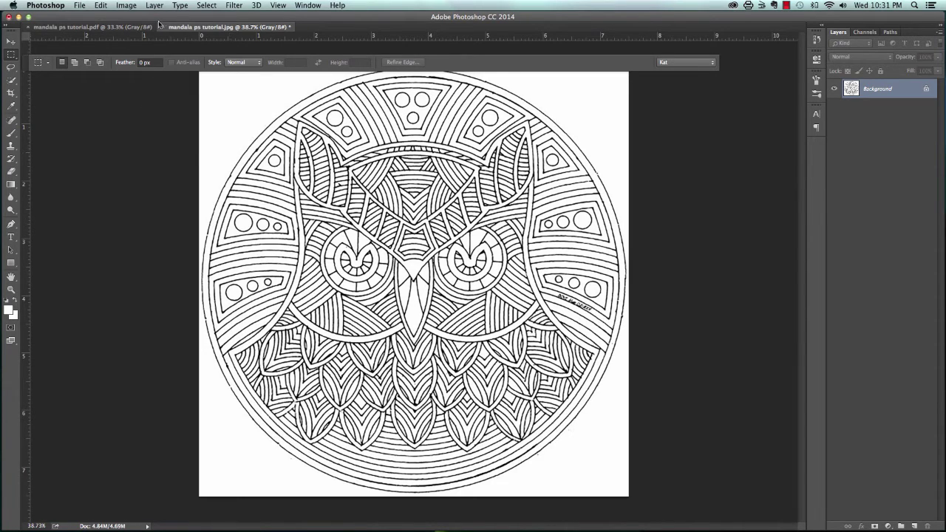
Resize the mandala to 2.5 inches wide, giving 750 × 751 px at 300 ppi
left_click(124, 6)
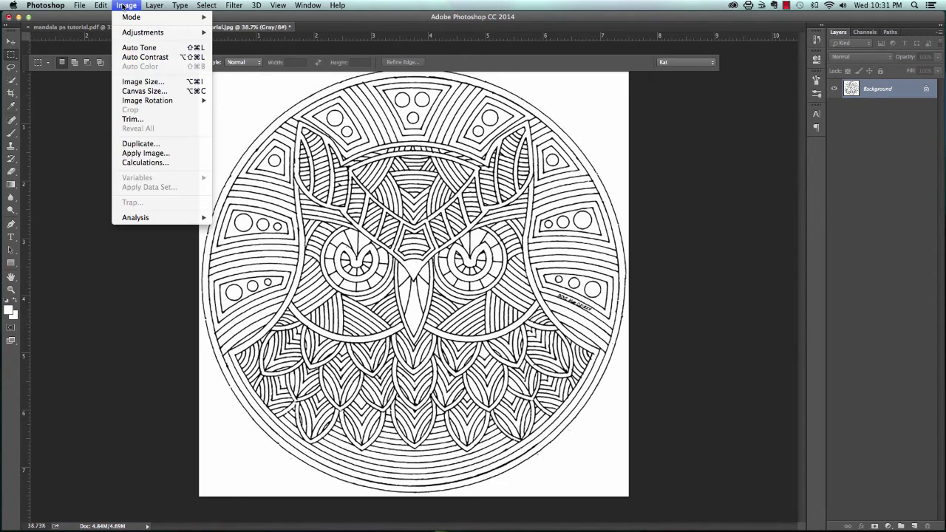
left_click(139, 82)
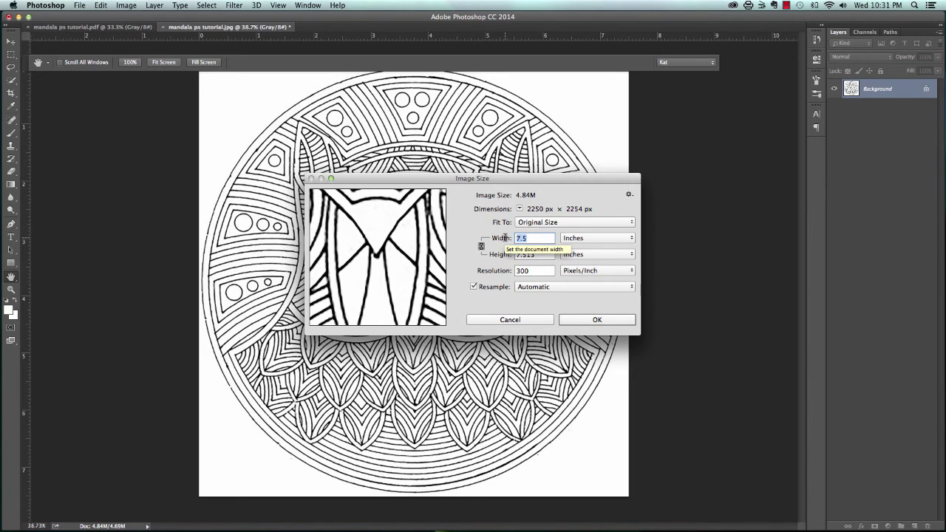
type("2.")
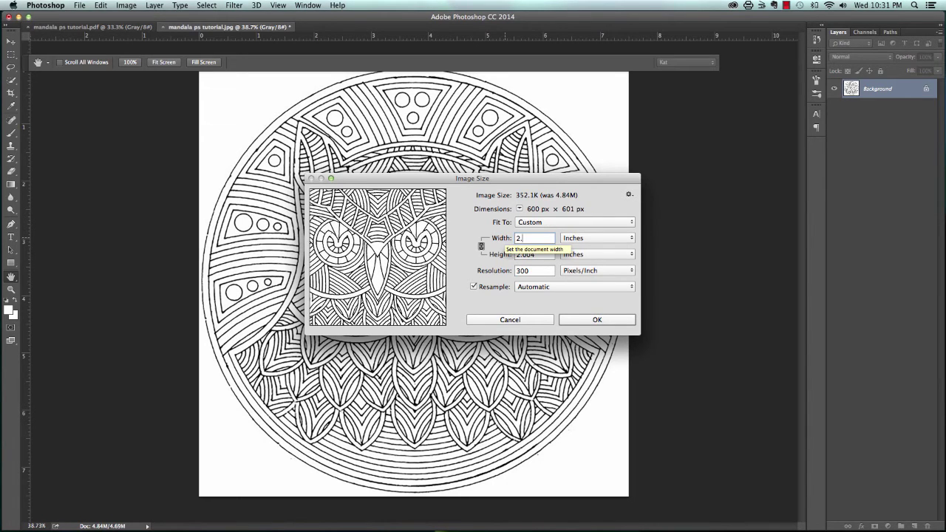
type("4")
key("BackSpace")
type("5")
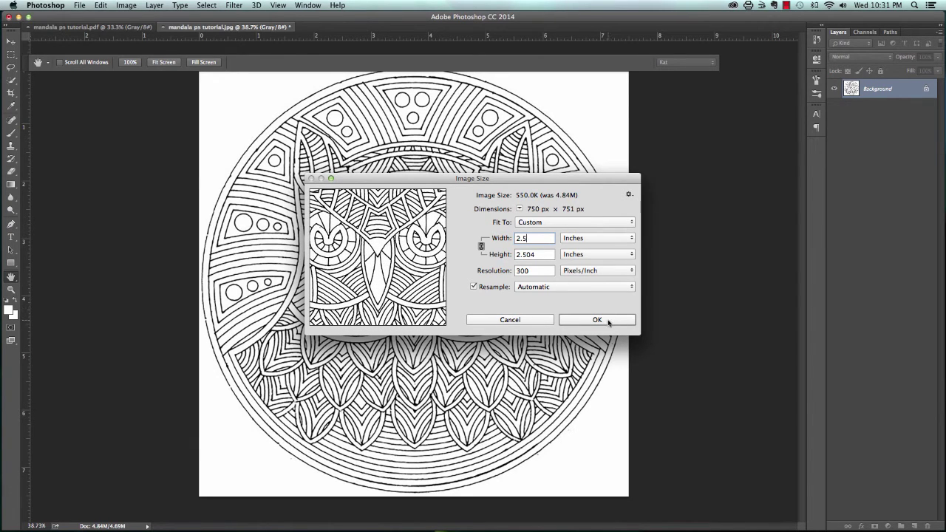
left_click(597, 320)
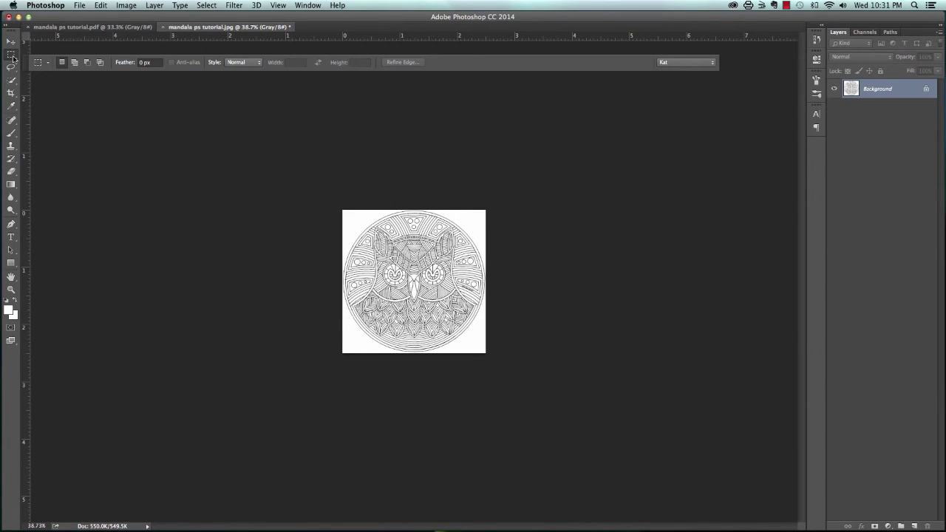
With the Elliptical Marquee Tool, drag a roughly 2.47-inch circle around the mandala from corner to corner
left_click(12, 56)
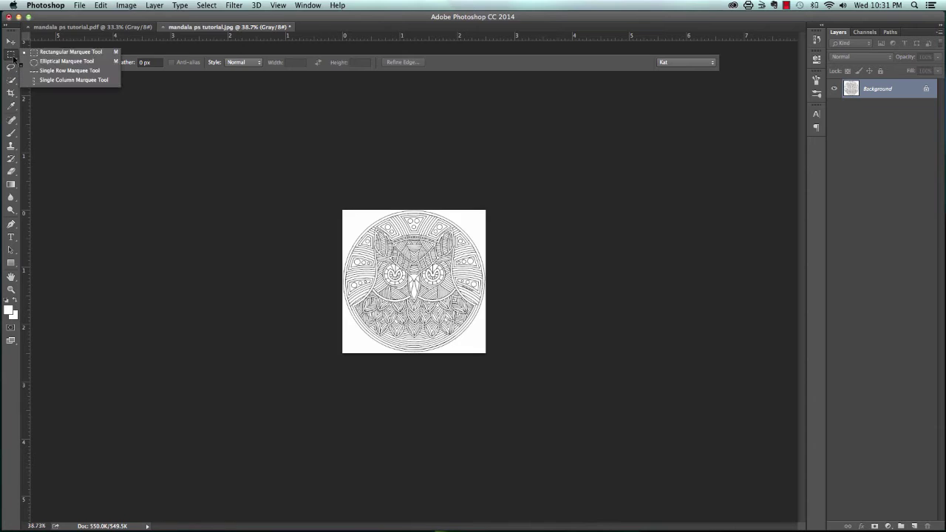
left_click(50, 61)
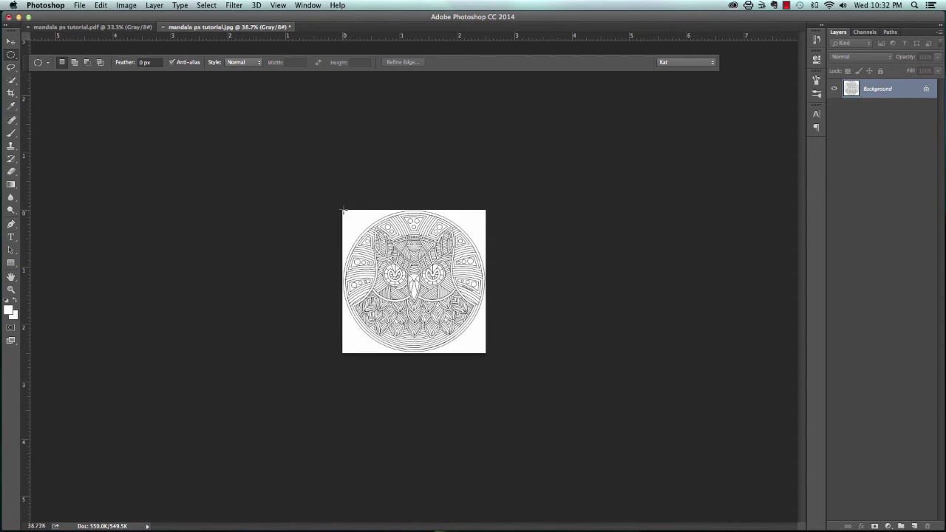
left_click_drag(344, 210, 485, 350)
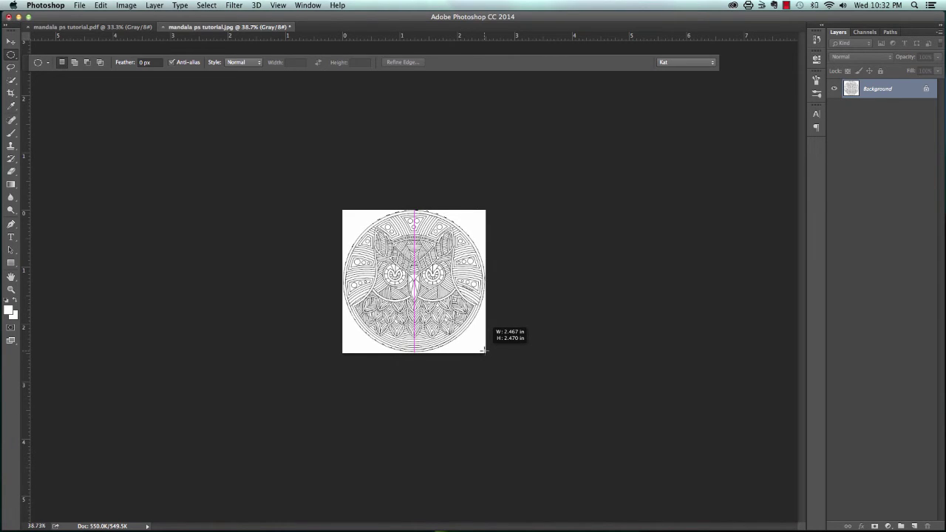
left_click_drag(484, 349, 486, 353)
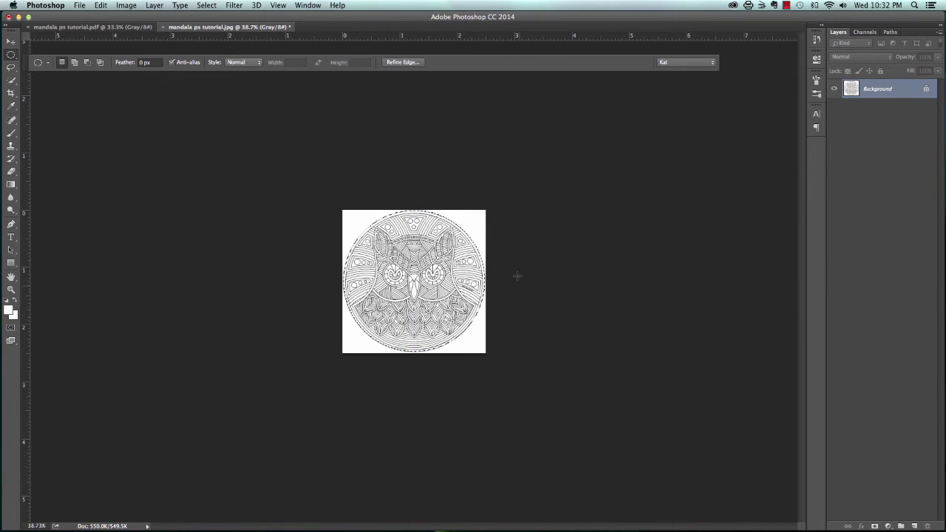
Copy the mandala circle, then create a new 8.5 × 11 inch, 300 ppi grayscale white page
left_click(100, 6)
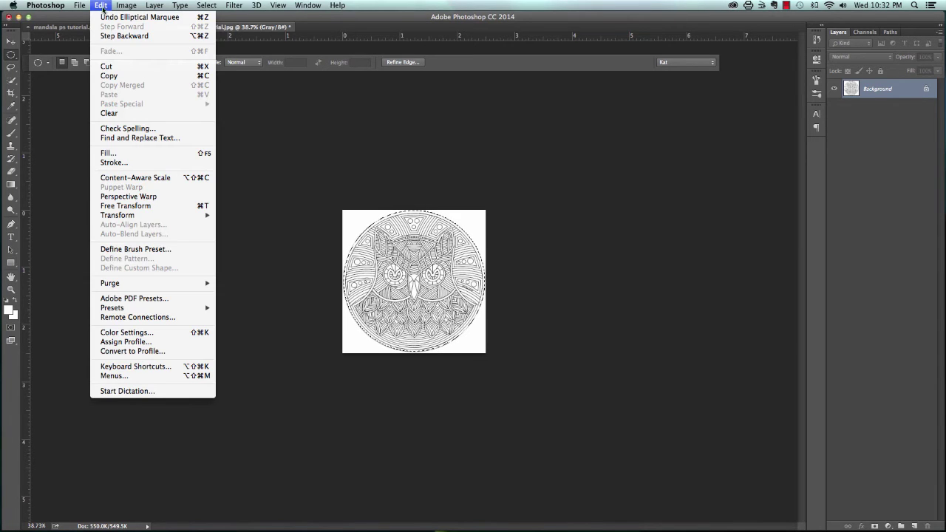
left_click(115, 76)
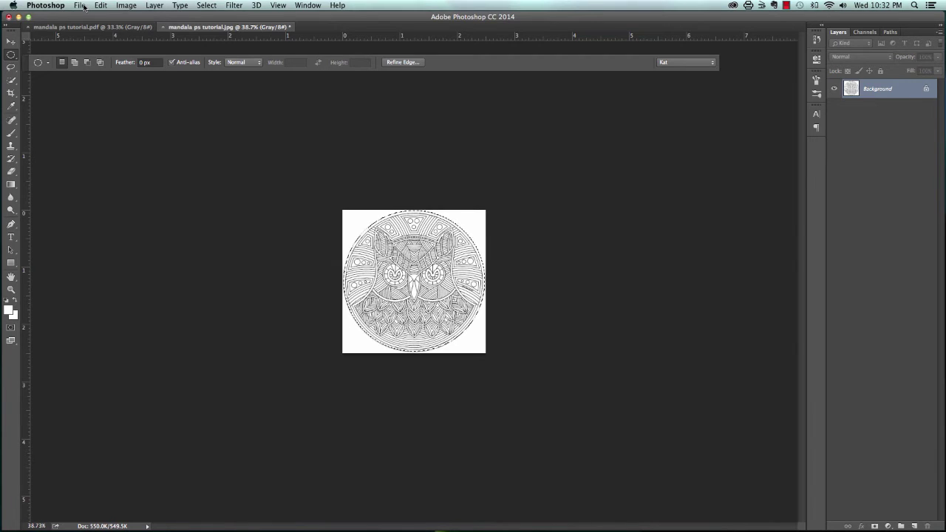
left_click(83, 6)
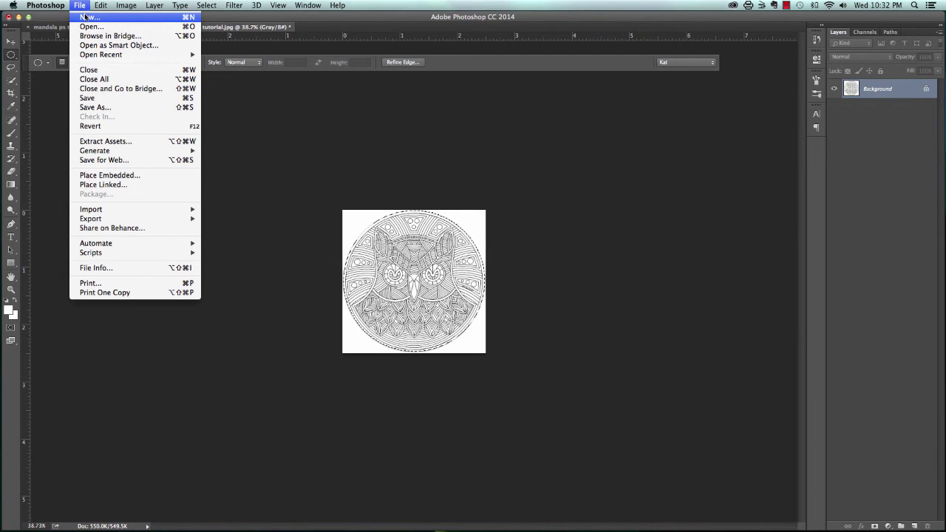
left_click(85, 16)
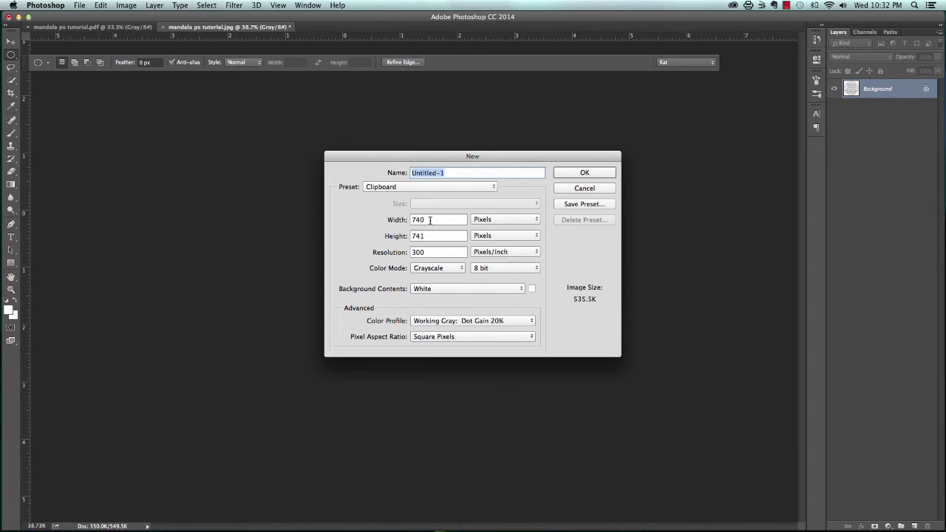
left_click(535, 221)
left_click(518, 227)
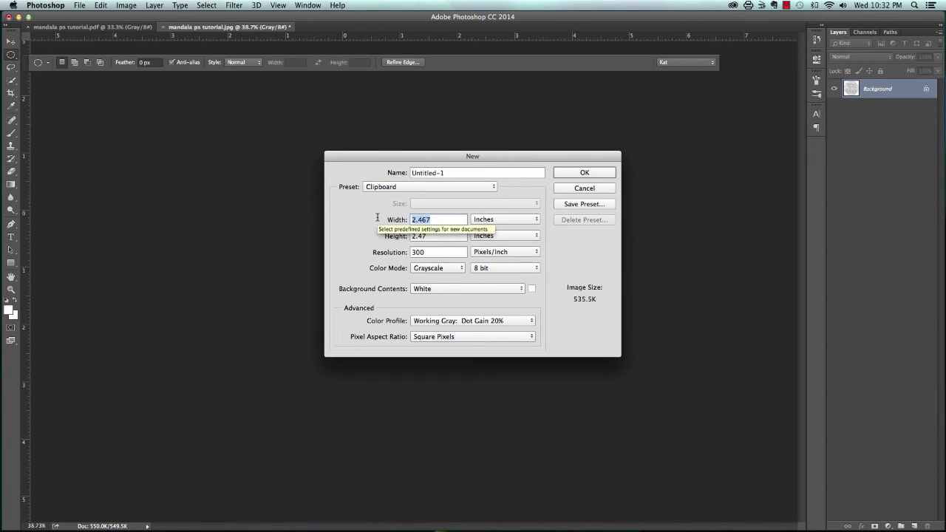
type("8.")
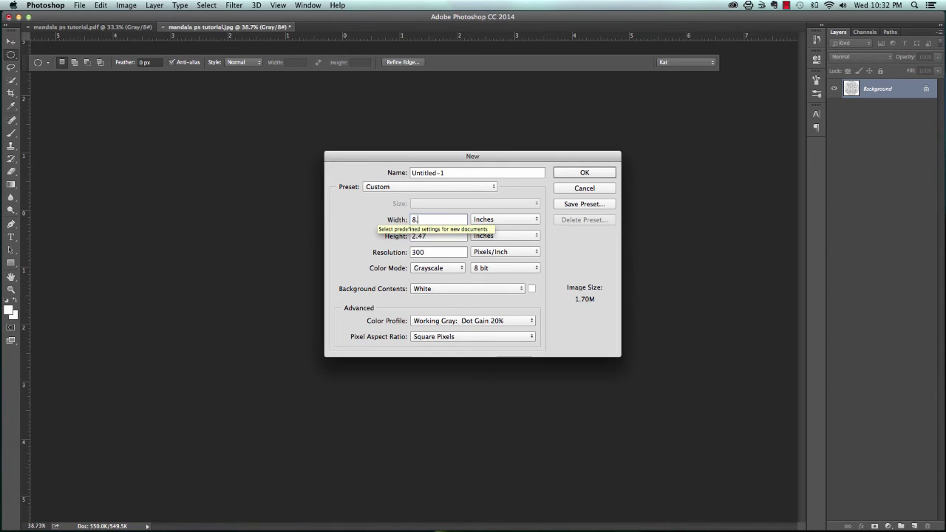
type("5")
key("Tab")
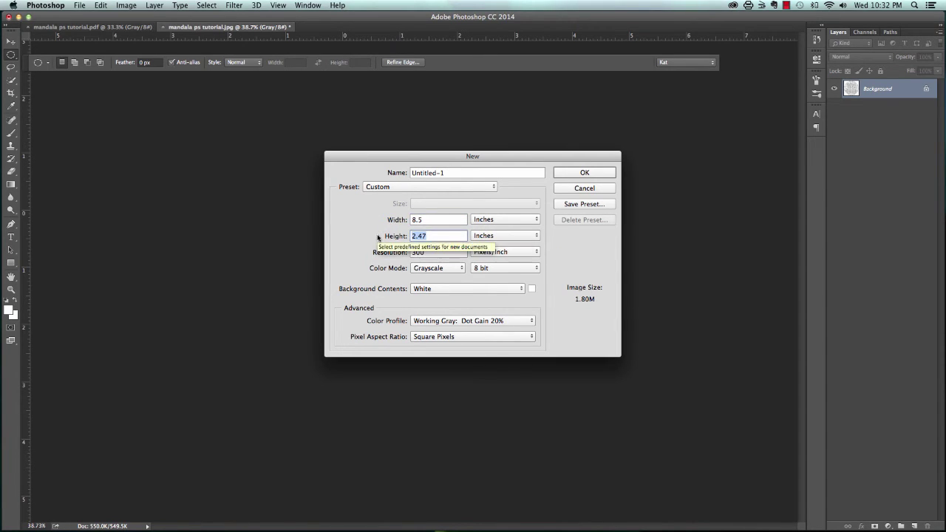
type("11")
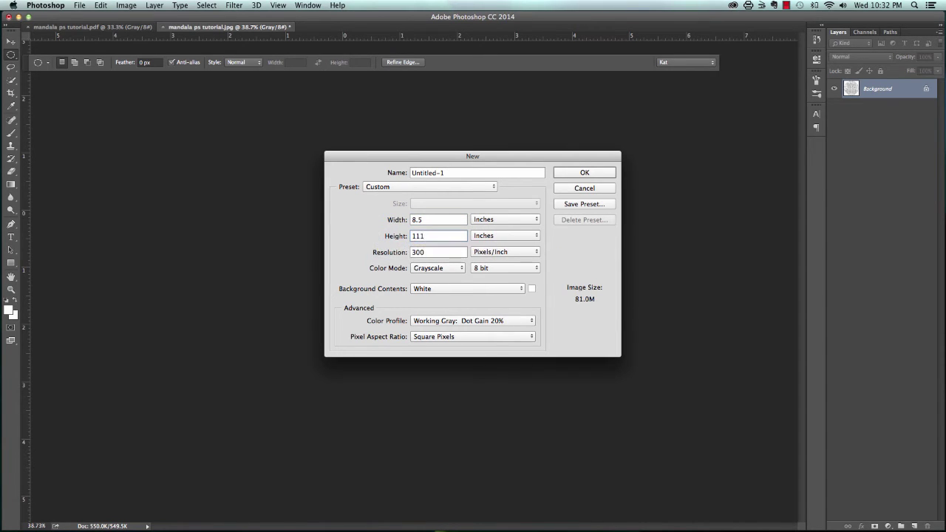
left_click(568, 174)
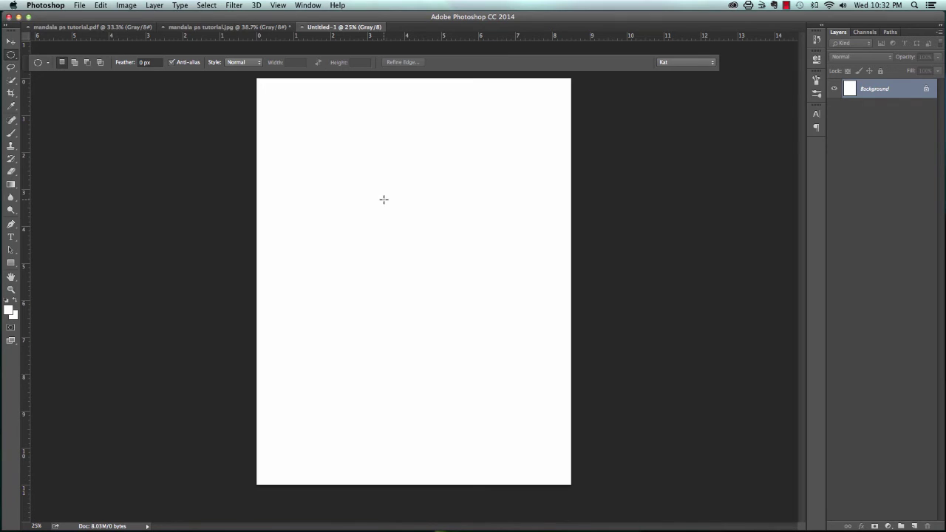
left_click(79, 5)
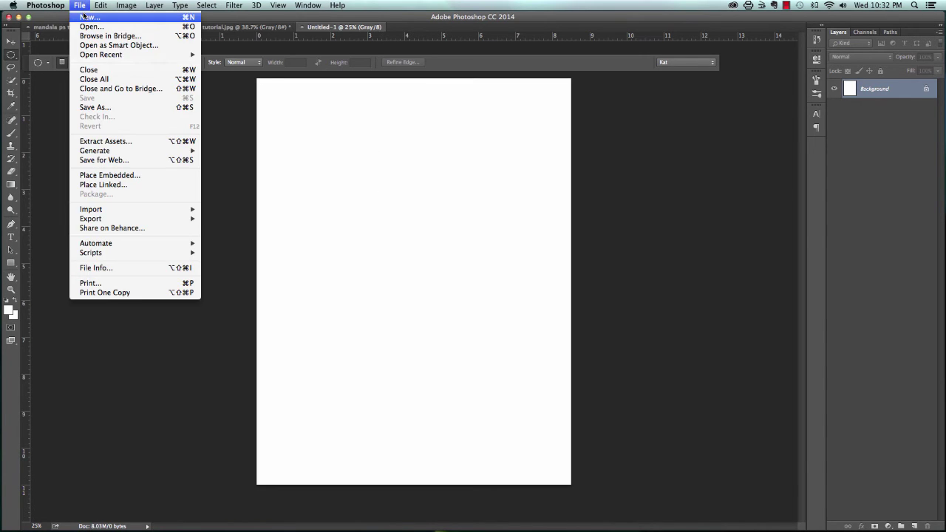
left_click(84, 18)
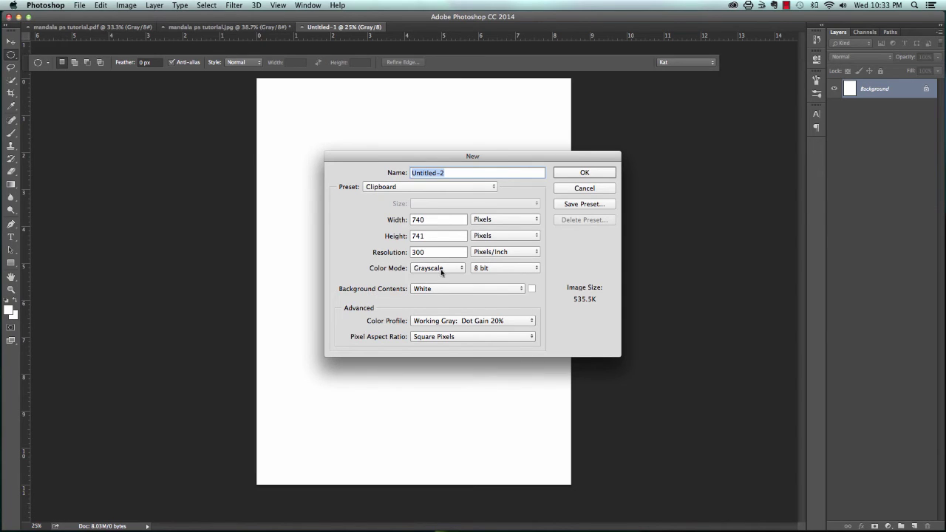
left_click(521, 289)
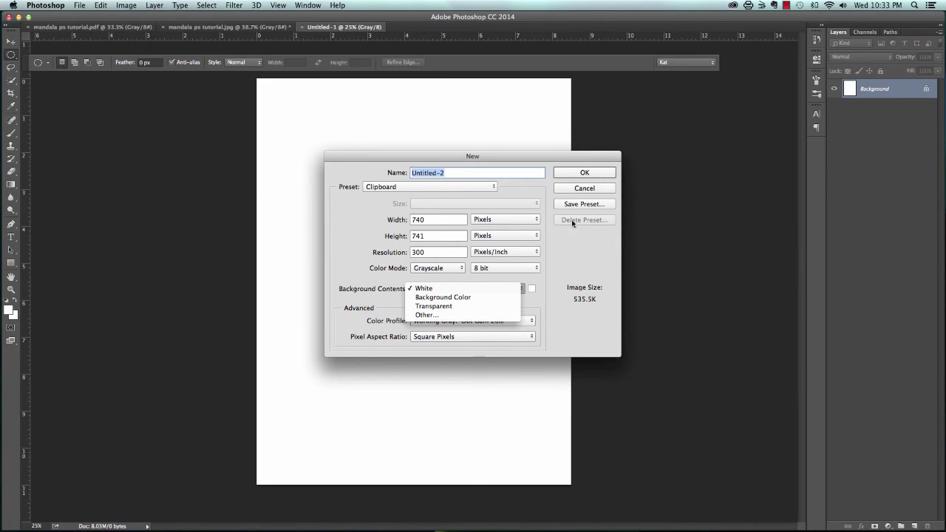
left_click(577, 190)
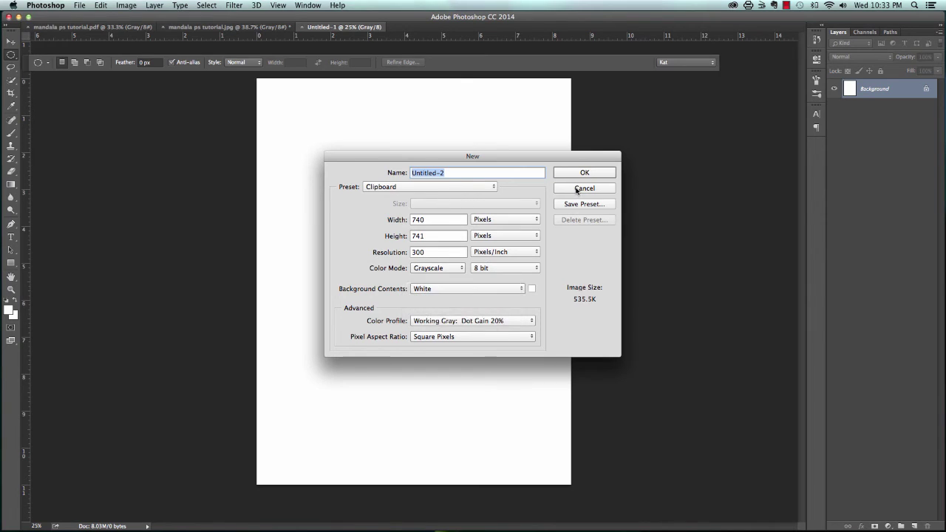
left_click(576, 189)
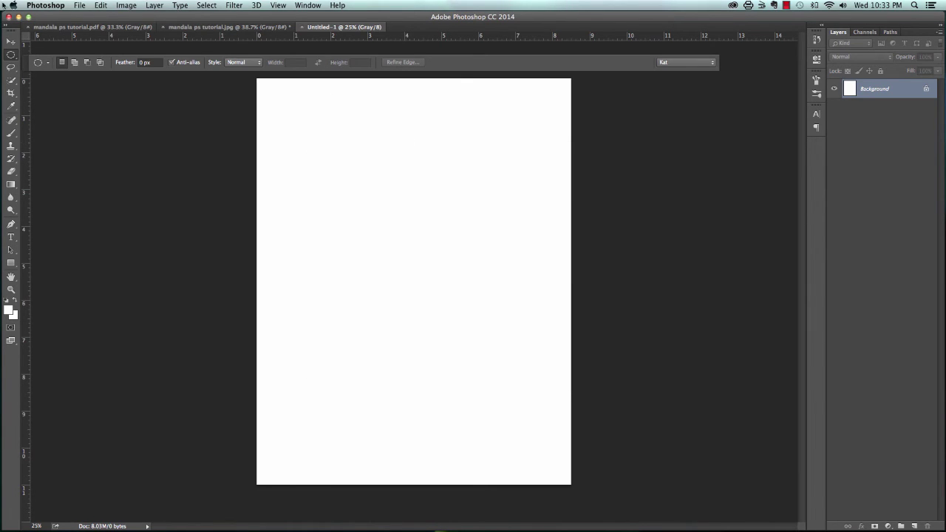
Paste the mandala as Layer 1, move it top-left and scale it to about 94%
left_click(100, 5)
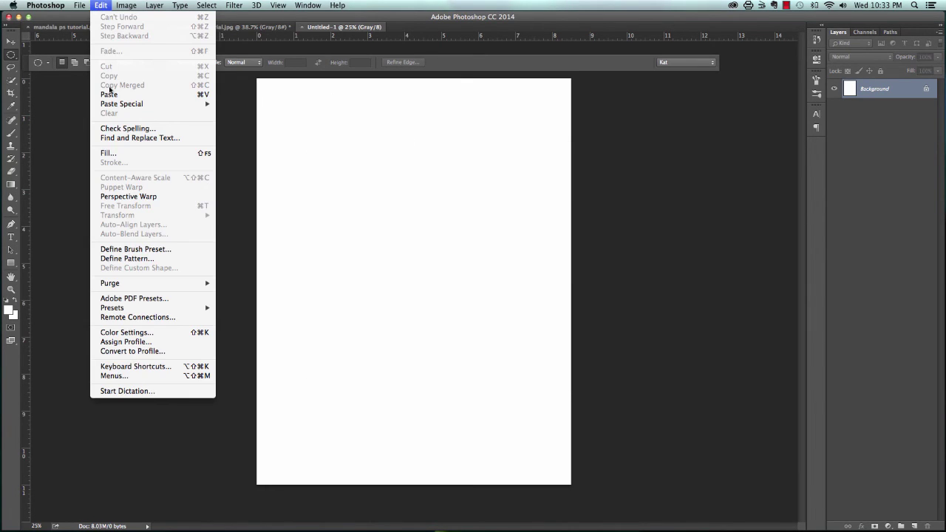
left_click(207, 95)
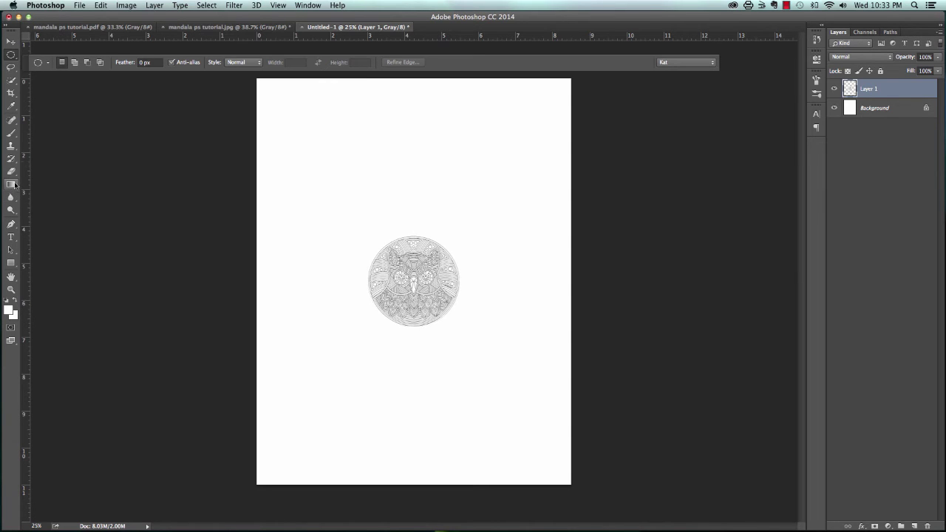
left_click(100, 5)
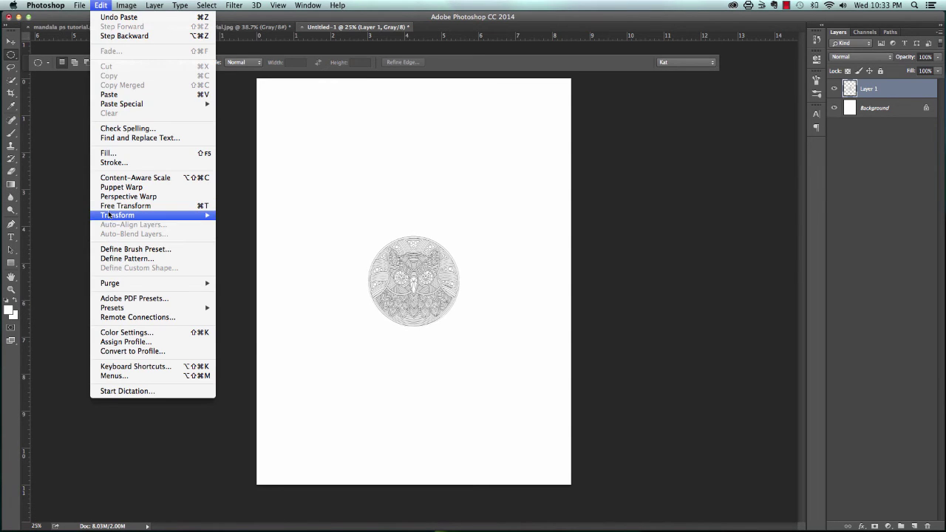
mouse_move(110, 215)
left_click(234, 231)
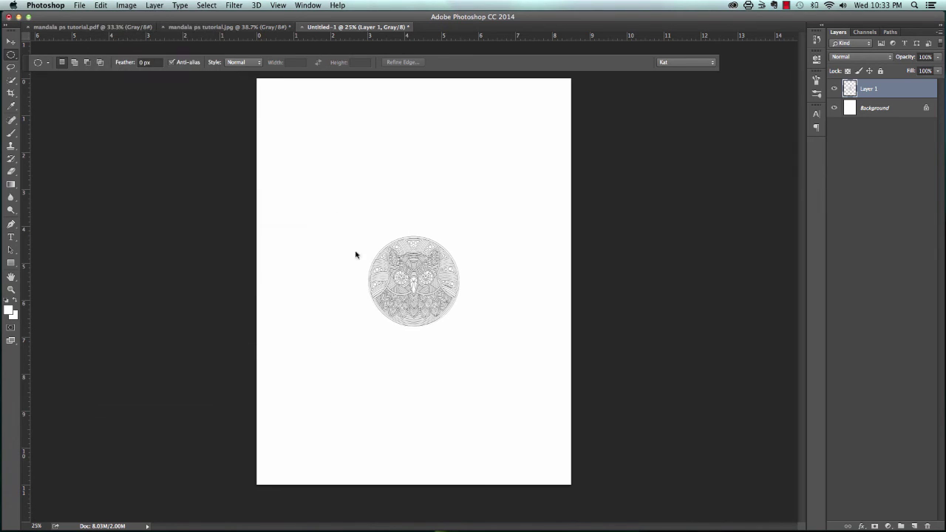
left_click_drag(407, 258, 329, 127)
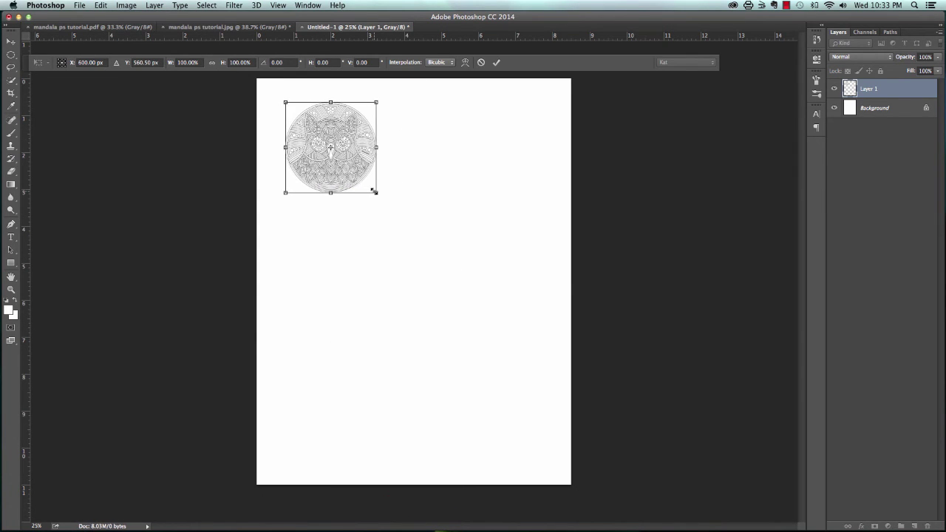
mouse_move(372, 191)
left_mouse_down()
mouse_move(469, 271)
mouse_move(416, 243)
mouse_move(399, 323)
mouse_move(522, 302)
mouse_move(433, 252)
mouse_move(380, 186)
mouse_move(367, 186)
left_mouse_up()
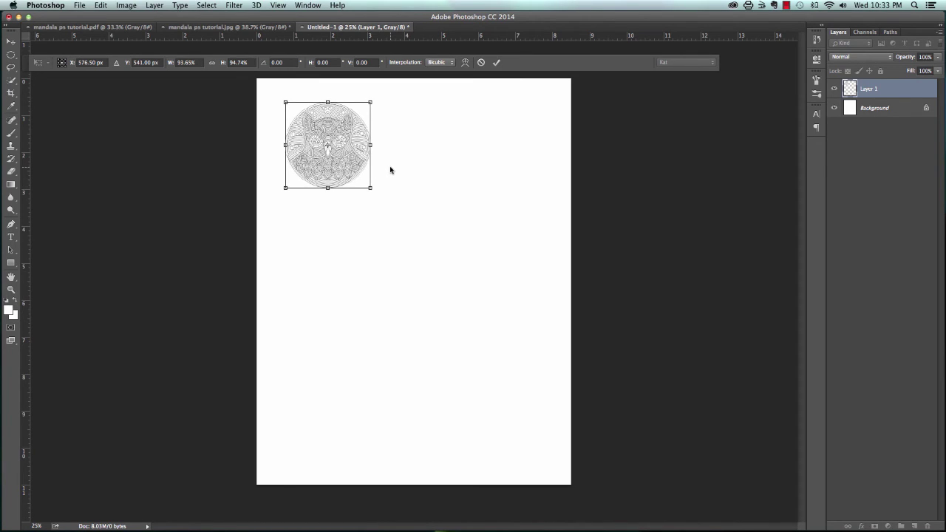
key("Return")
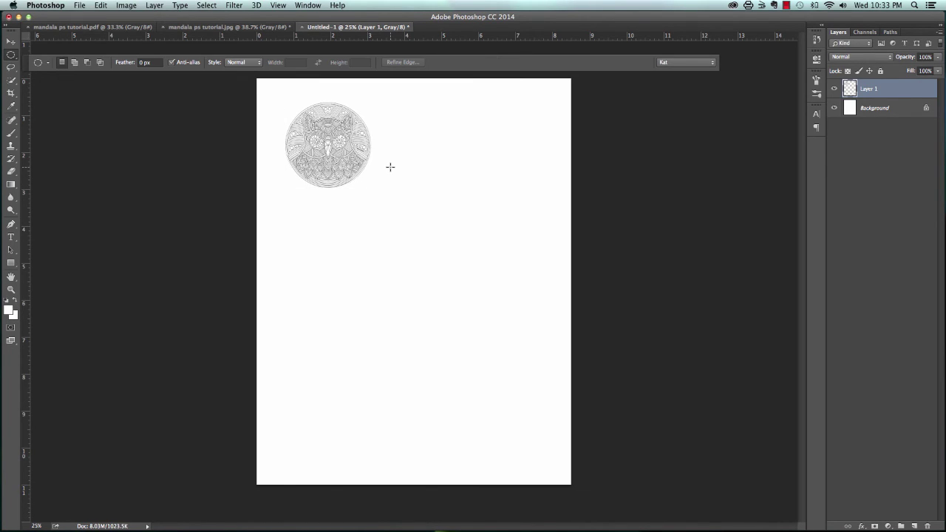
Paste a second mandala as Layer 2 and enlarge it to about 240% across the lower page
left_click(101, 6)
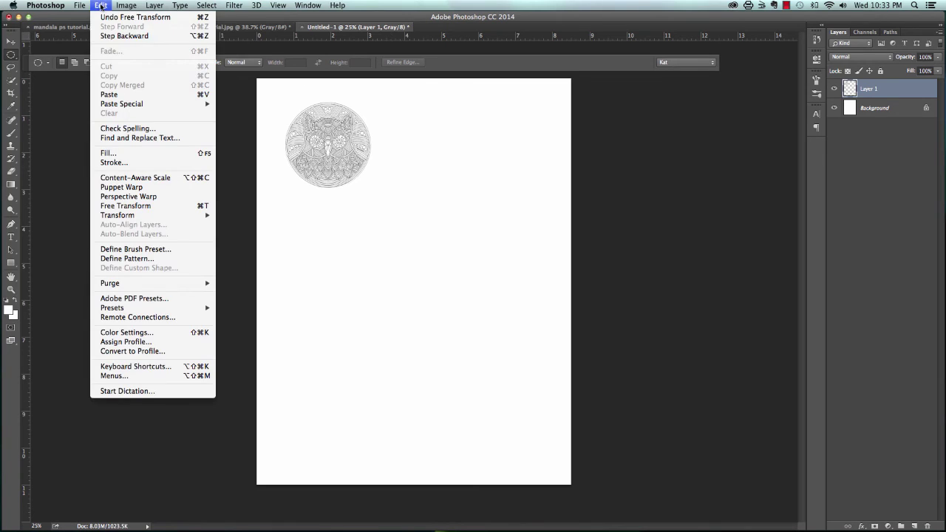
left_click(109, 94)
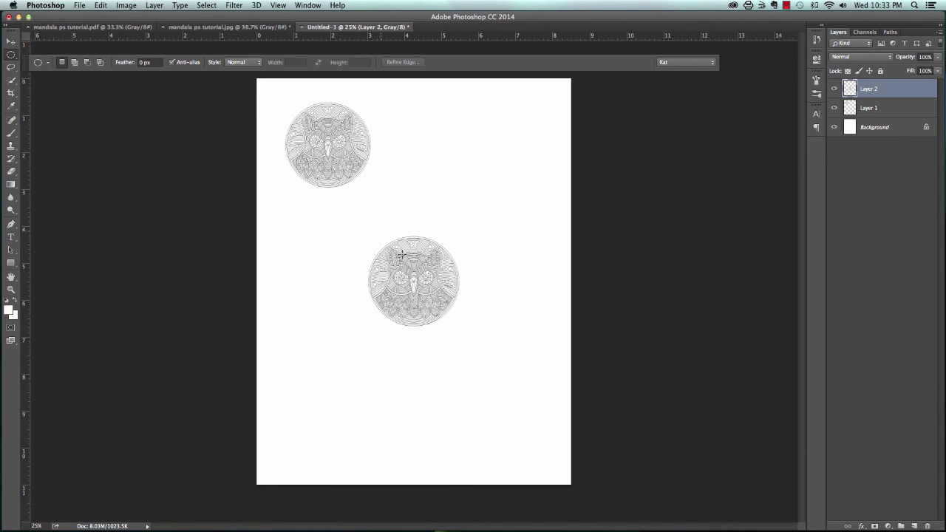
left_click(100, 6)
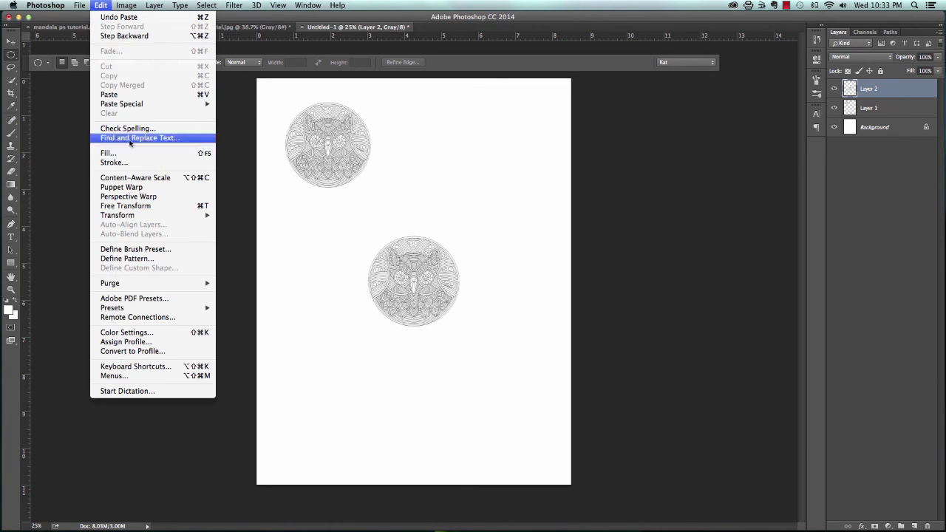
mouse_move(149, 215)
left_click(224, 231)
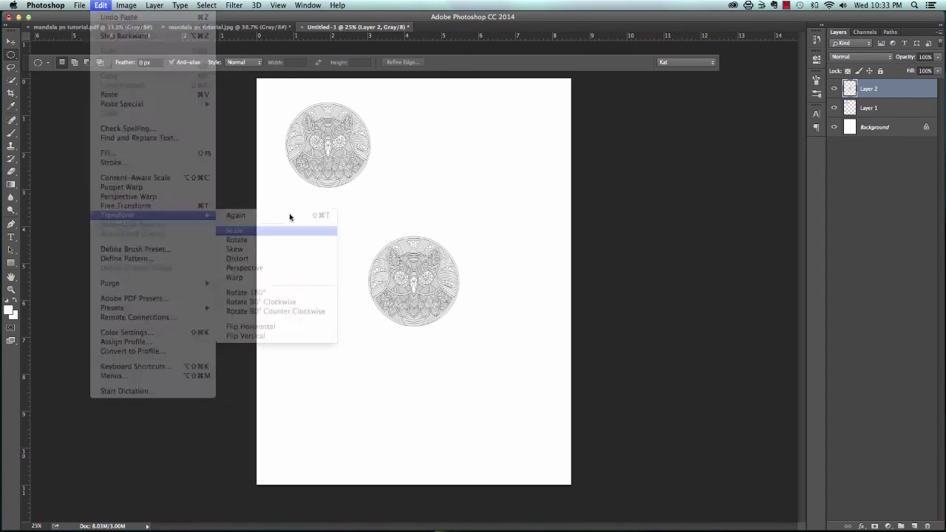
left_click_drag(367, 235, 281, 189)
left_click_drag(458, 326, 497, 409)
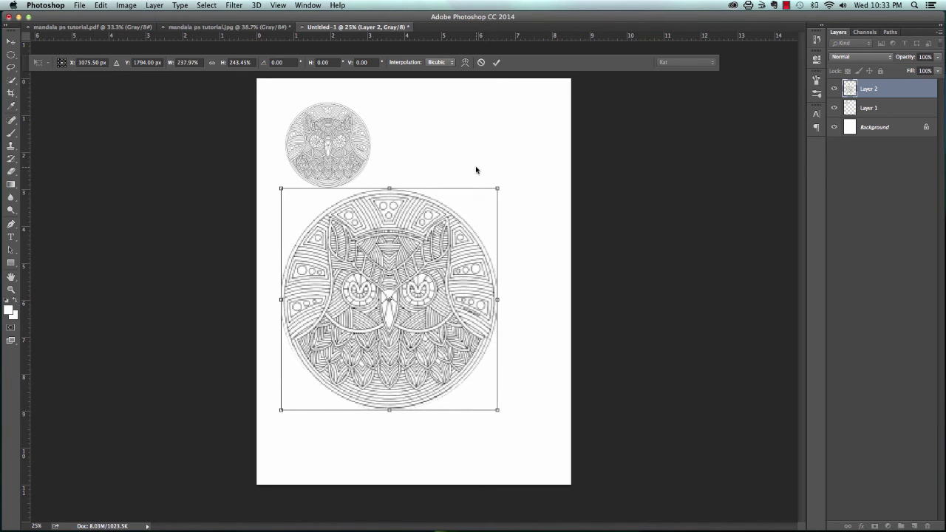
key("Return")
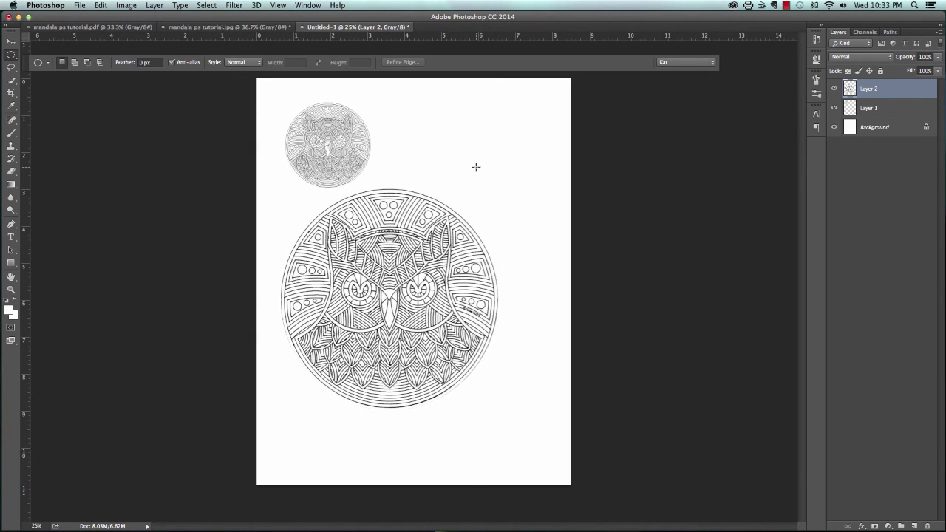
Save the page as 'example1' in Photoshop PDF format with default PDF settings, accepting the warnings
left_click(80, 5)
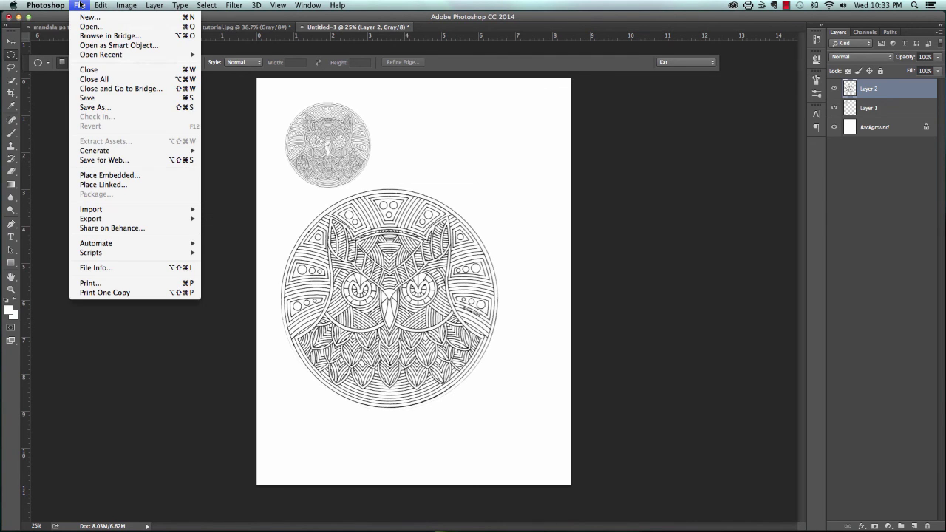
left_click(104, 108)
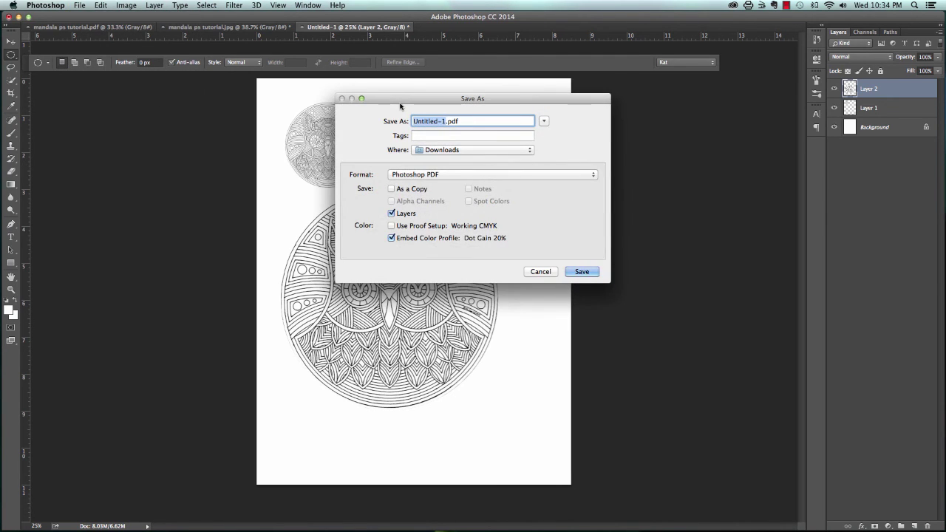
type("example1")
left_click(597, 271)
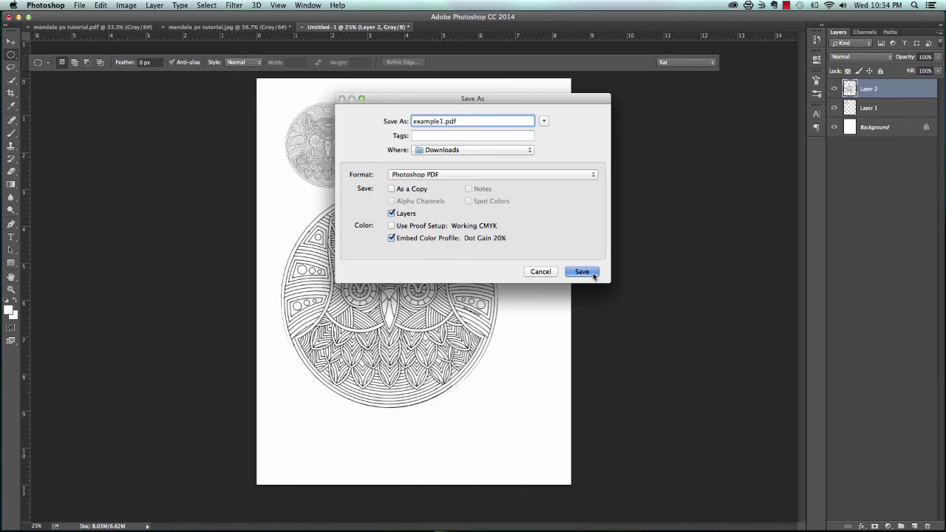
left_click(533, 204)
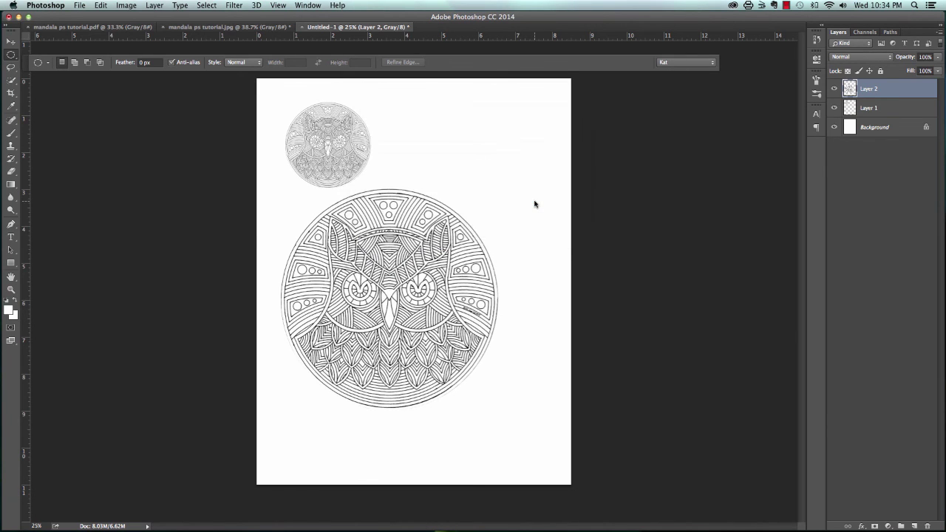
left_click(632, 389)
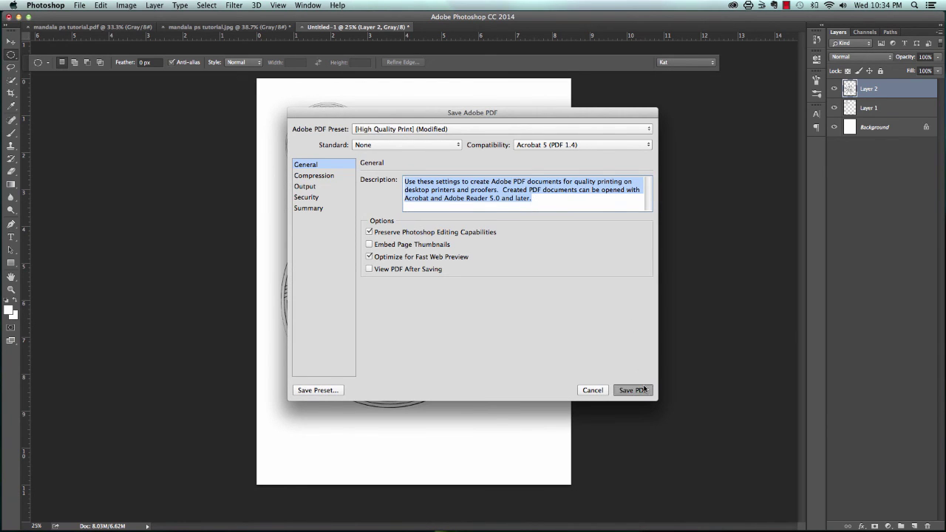
left_click(546, 225)
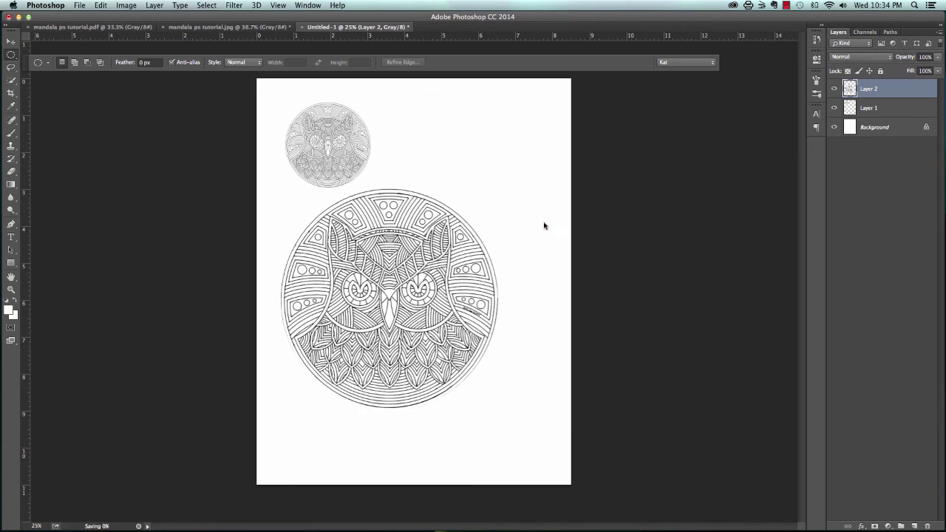